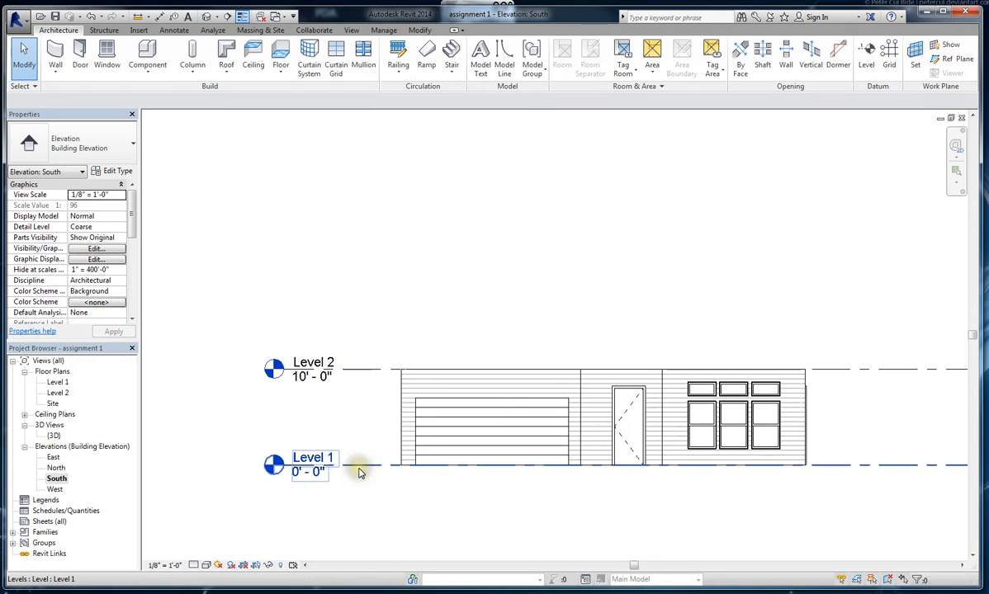
# Compare the Level 1 and Level 2 markers with their floor plans, opening both plans and returning to the South elevation.
pyautogui.click(355, 465)
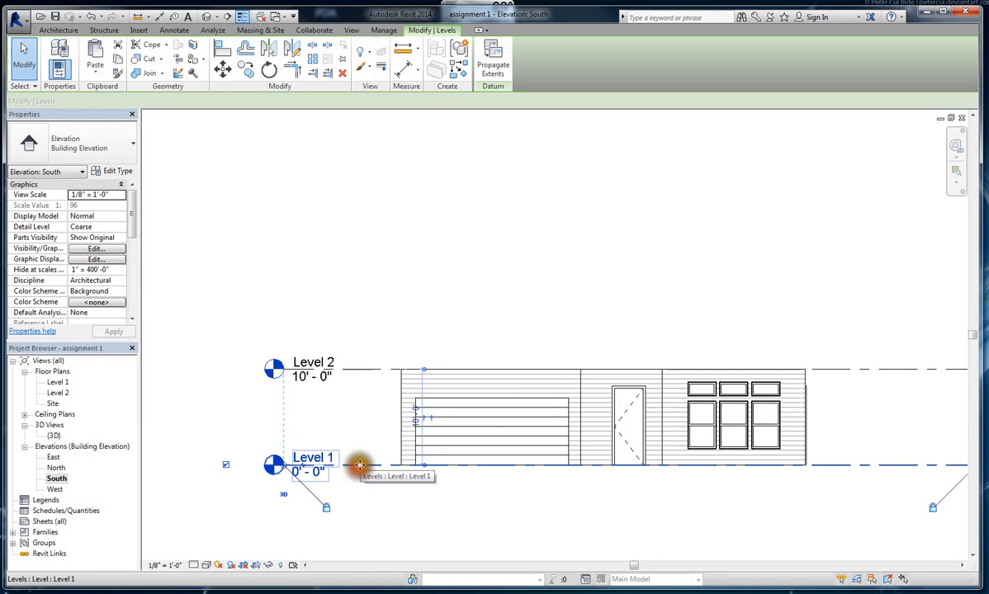
pyautogui.click(57, 383)
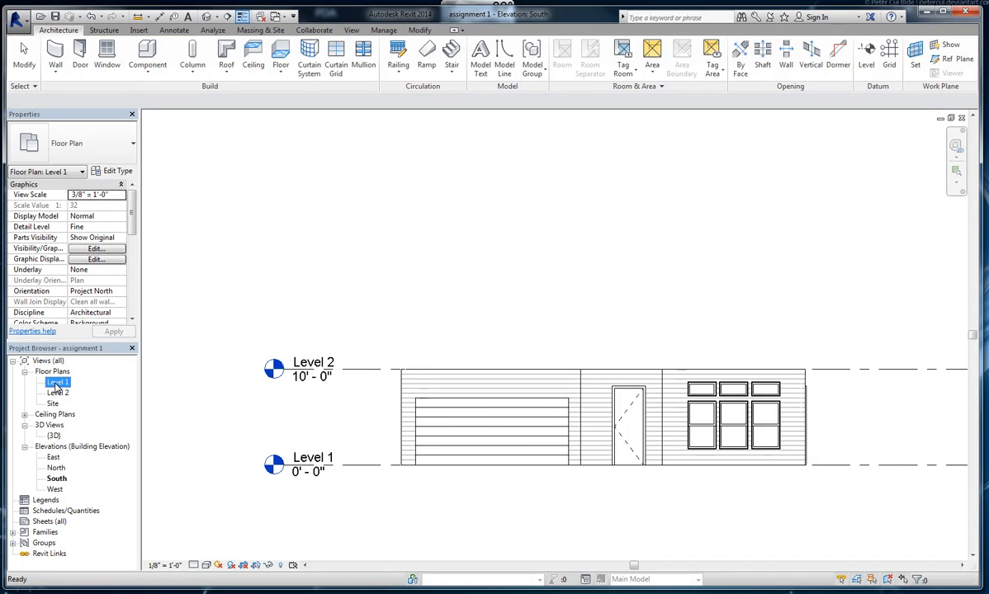
pyautogui.click(310, 467)
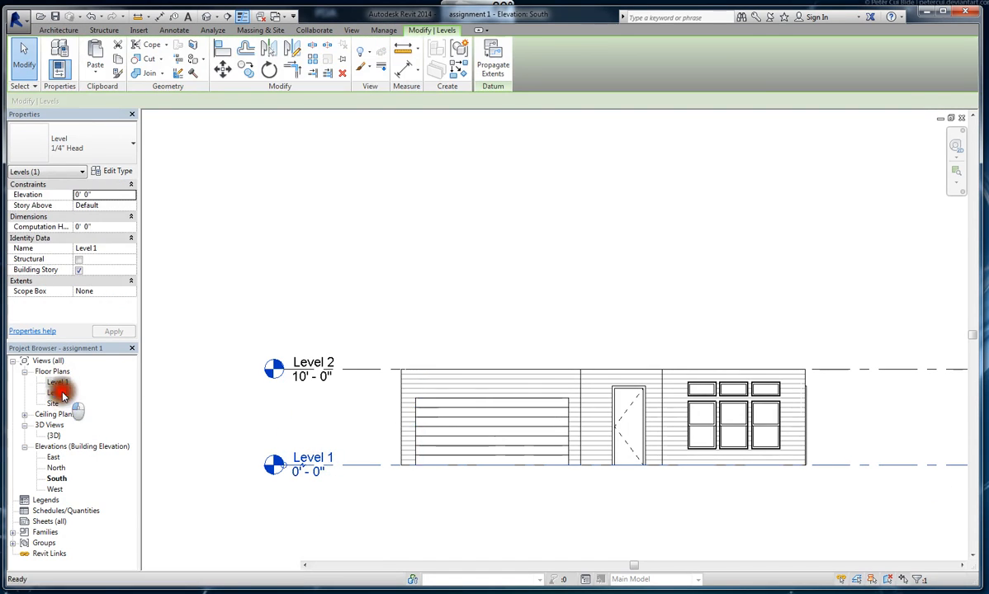
pyautogui.click(60, 393)
pyautogui.click(321, 383)
pyautogui.click(314, 468)
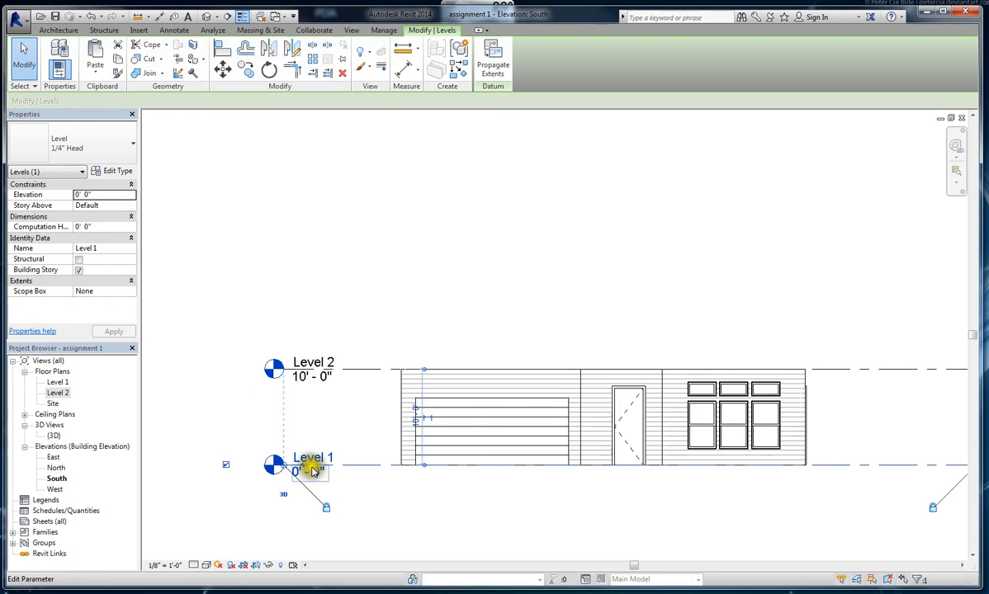
pyautogui.click(59, 384)
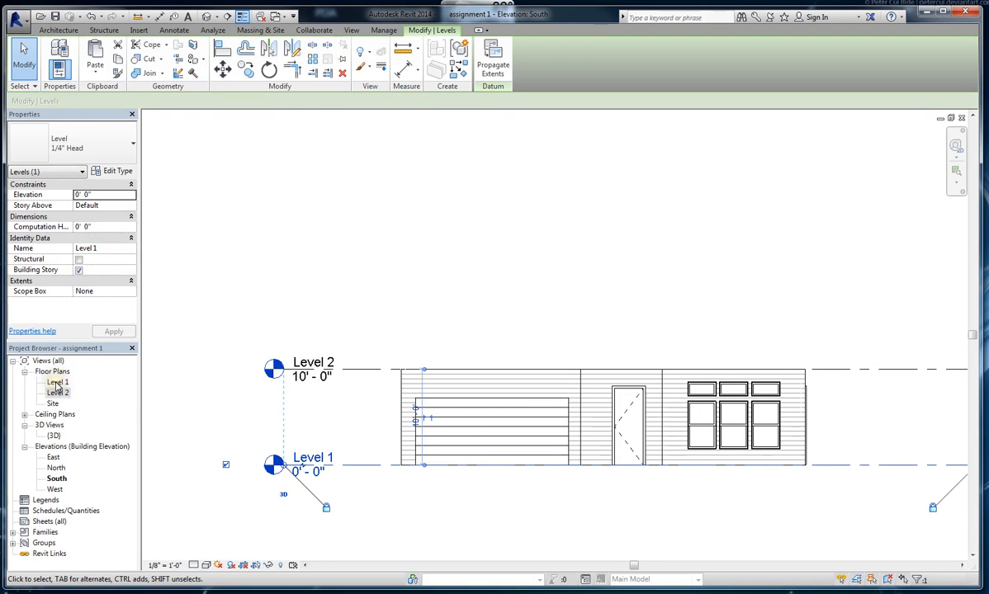
pyautogui.doubleClick(58, 383)
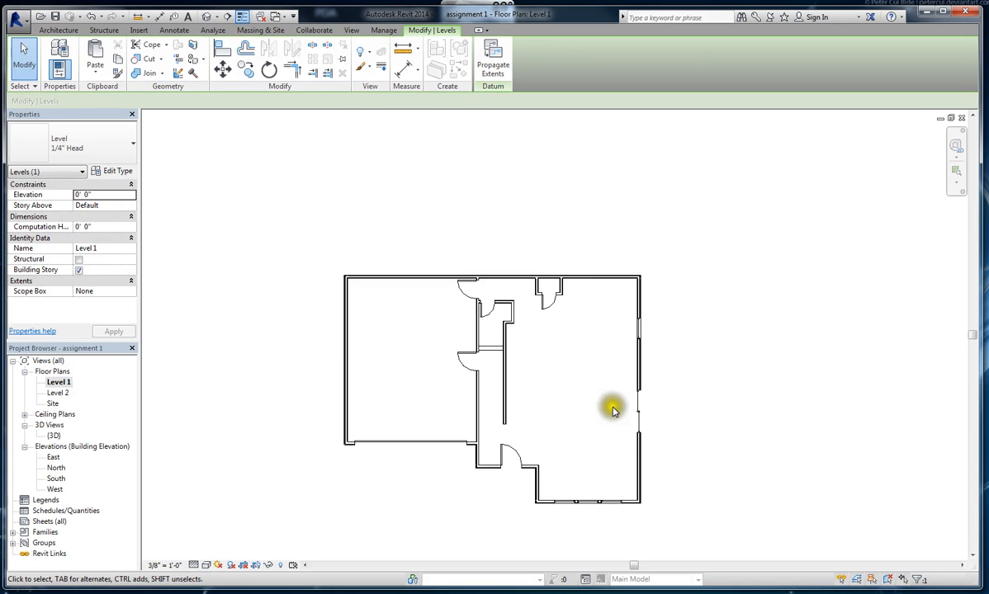
pyautogui.doubleClick(63, 395)
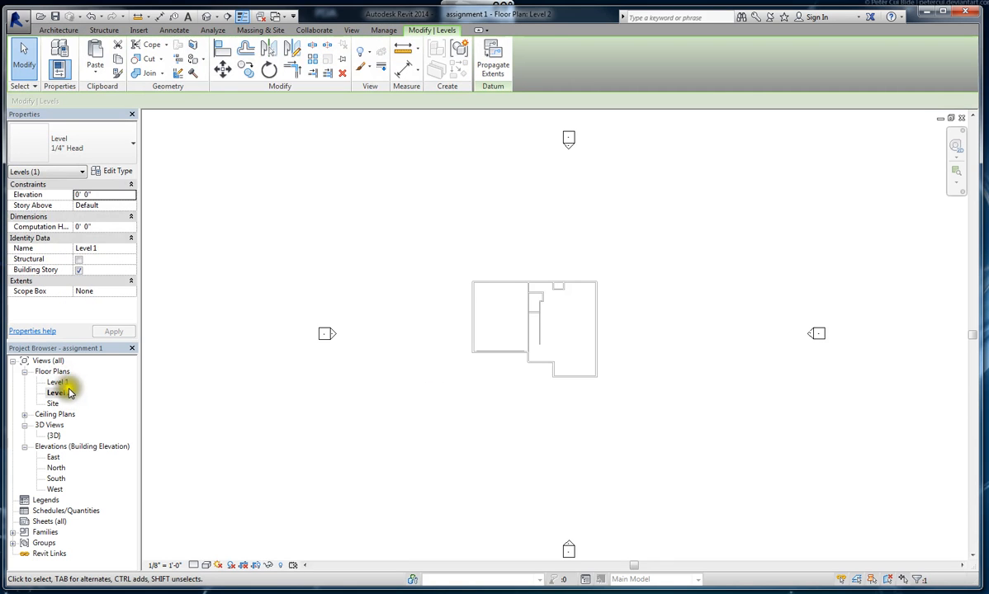
pyautogui.doubleClick(55, 479)
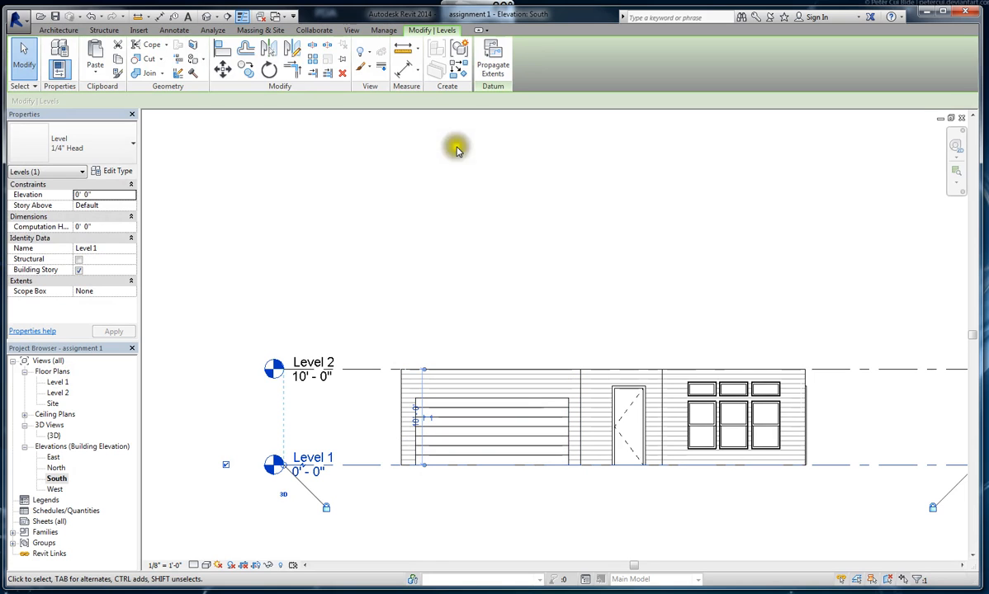
# Draw a new level line 5' above Level 2, aligned with both ends of the existing level lines.
pyautogui.click(58, 30)
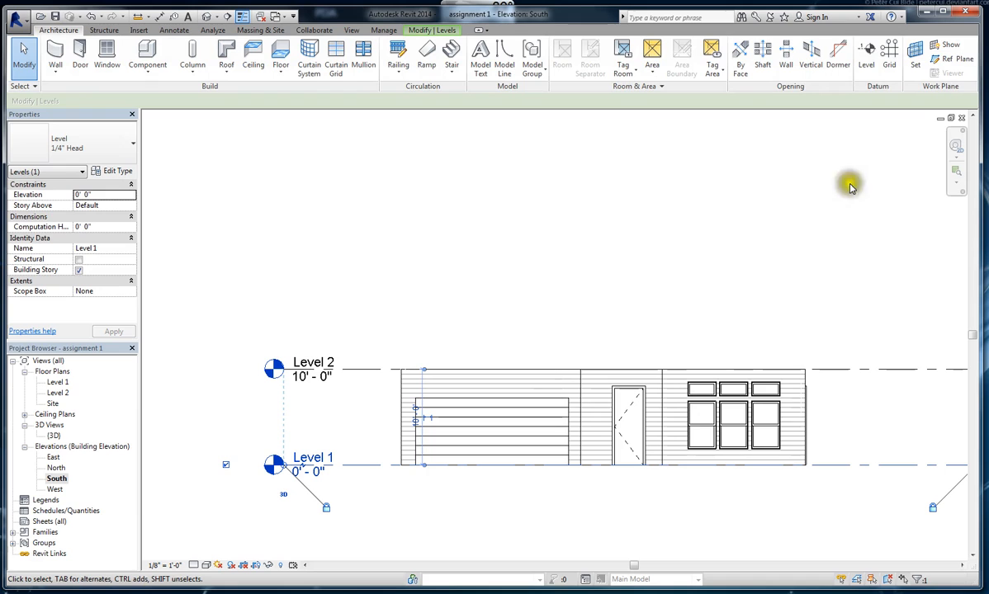
pyautogui.click(865, 66)
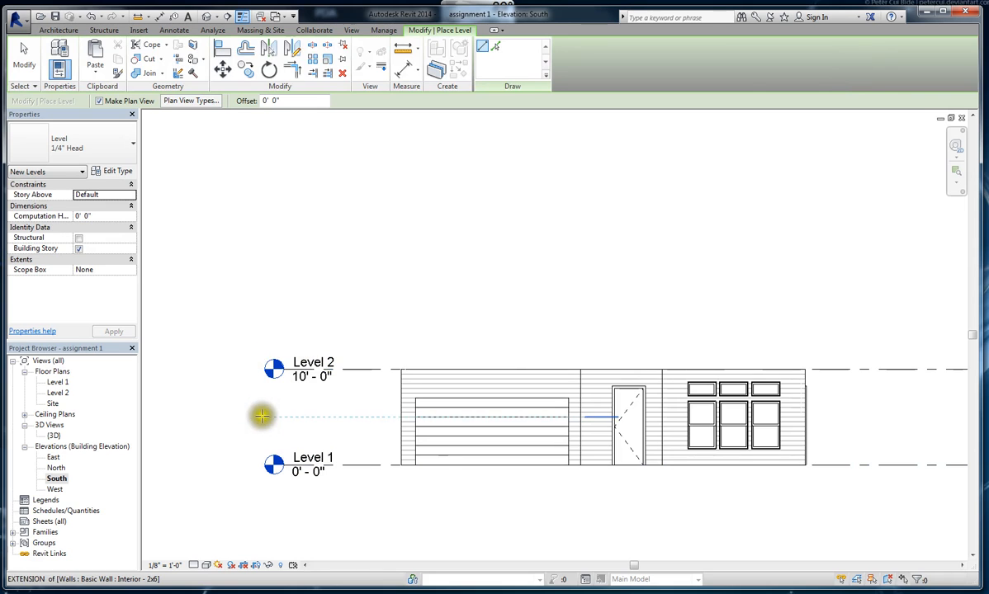
pyautogui.scroll(2, 261, 410)
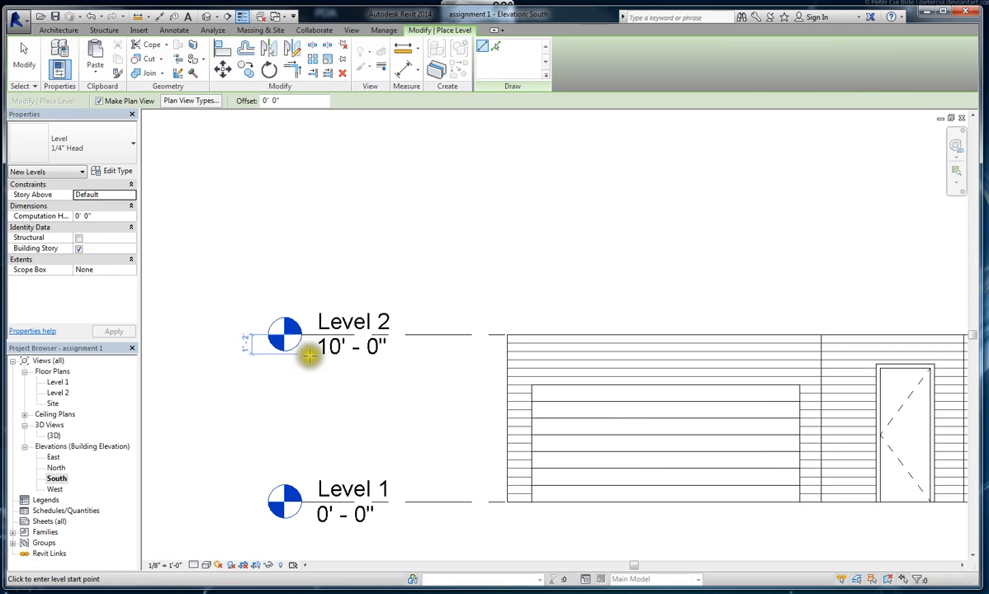
pyautogui.scroll(-2, 284, 347)
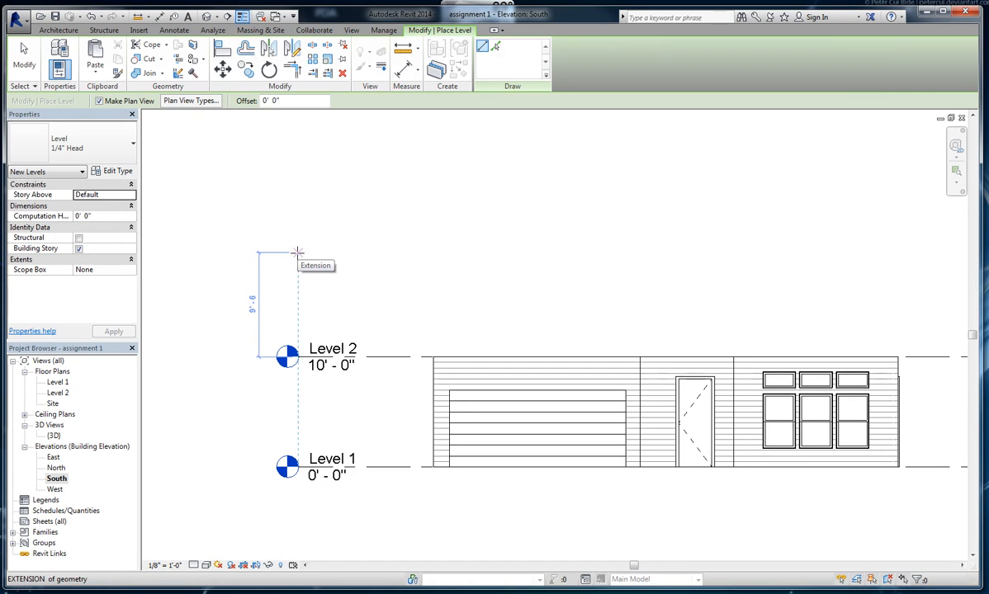
pyautogui.click(296, 302)
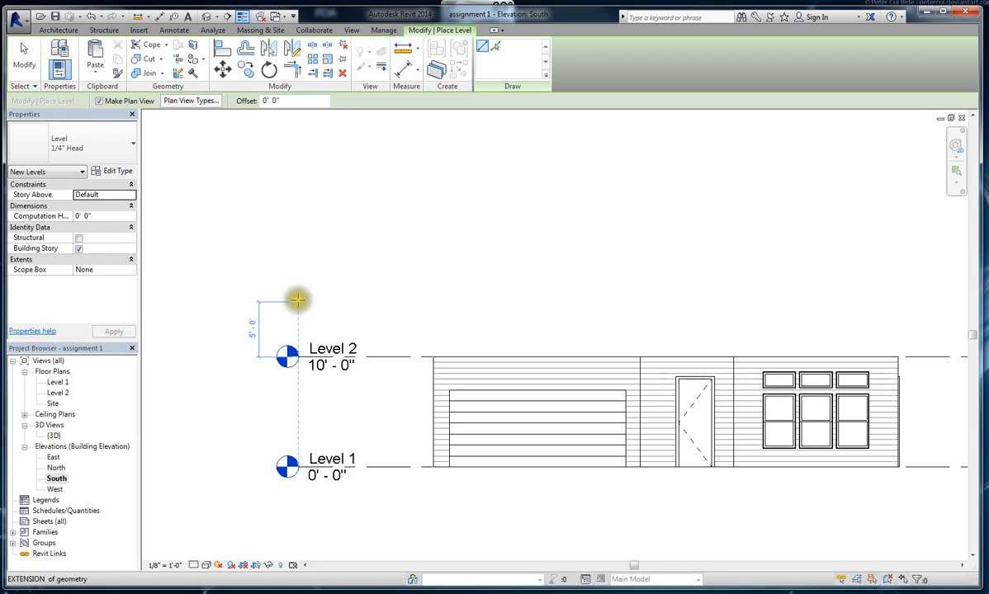
pyautogui.scroll(-2, 296, 302)
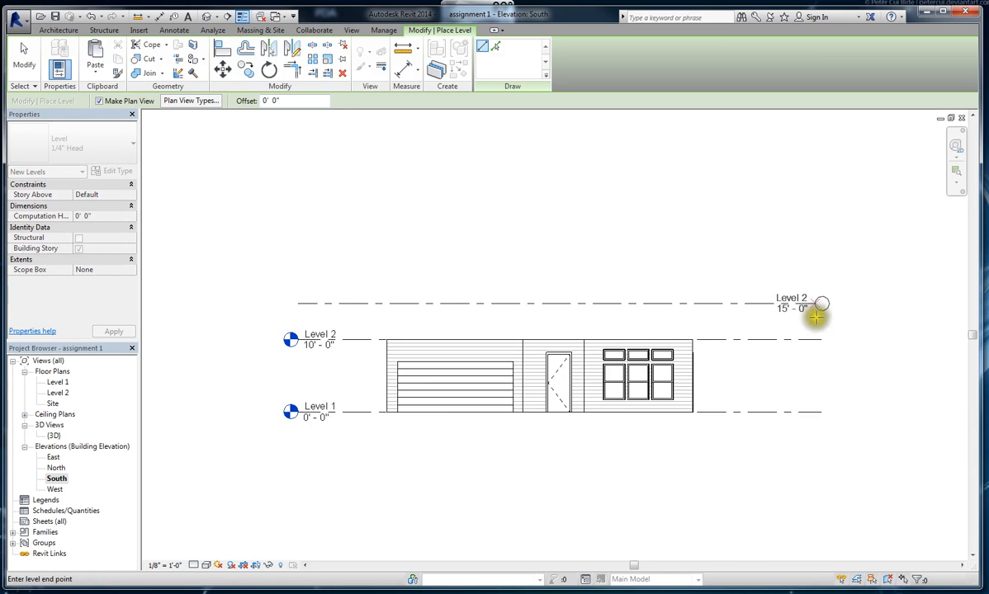
pyautogui.click(827, 304)
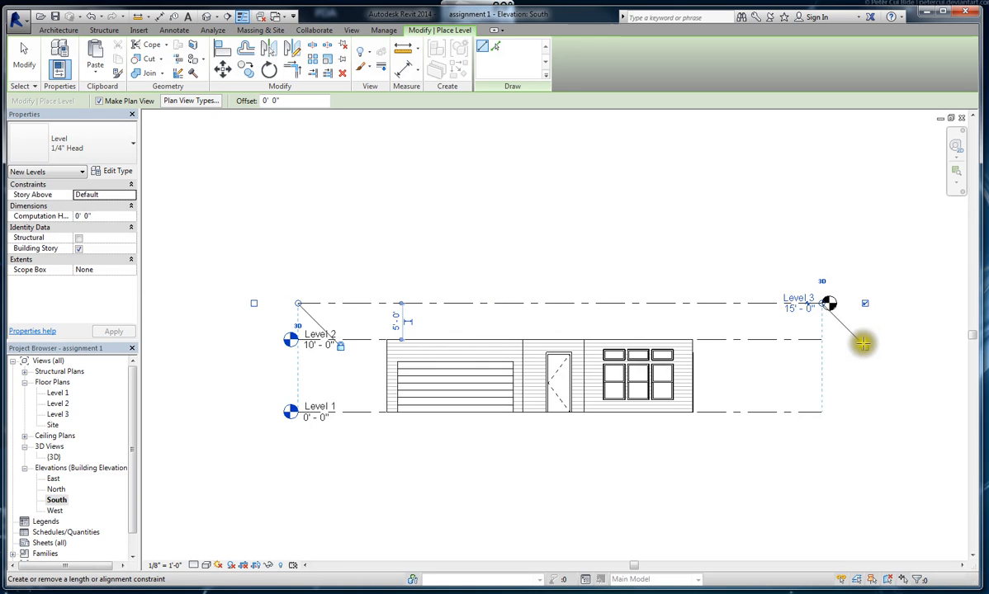
pyautogui.click(23, 60)
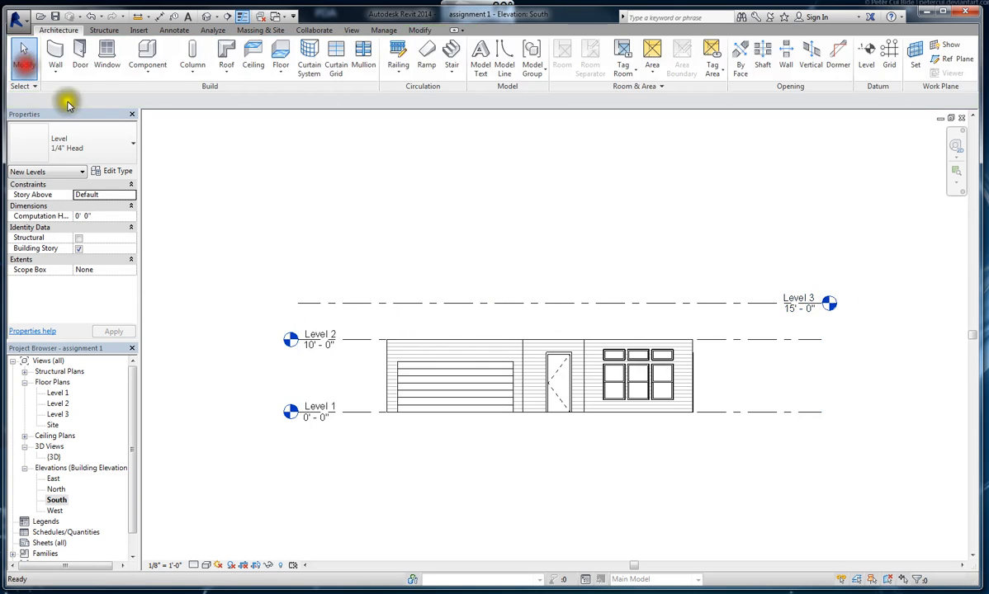
# Select Level 3 and adjust the shared right end of the level lines, bringing it closer to the building.
pyautogui.scroll(3, 894, 342)
pyautogui.click(673, 293)
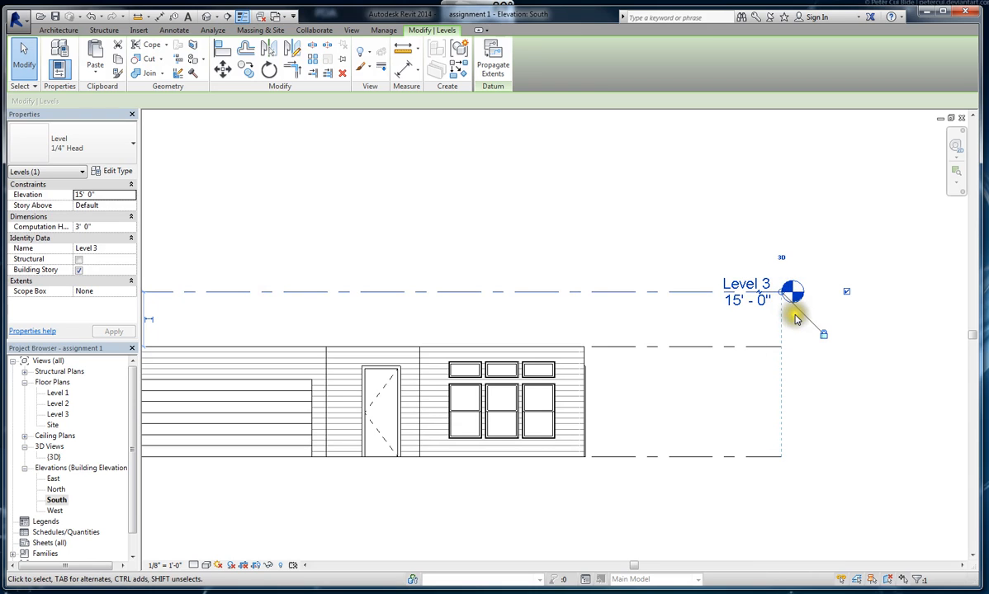
pyautogui.moveTo(783, 295); pyautogui.dragTo(859, 300)
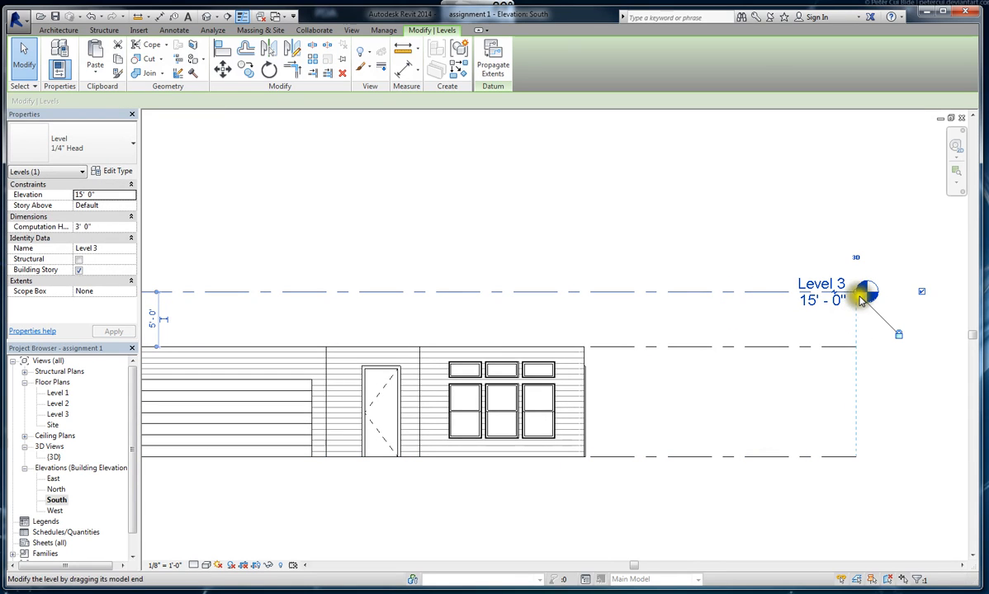
pyautogui.moveTo(856, 296); pyautogui.dragTo(712, 296)
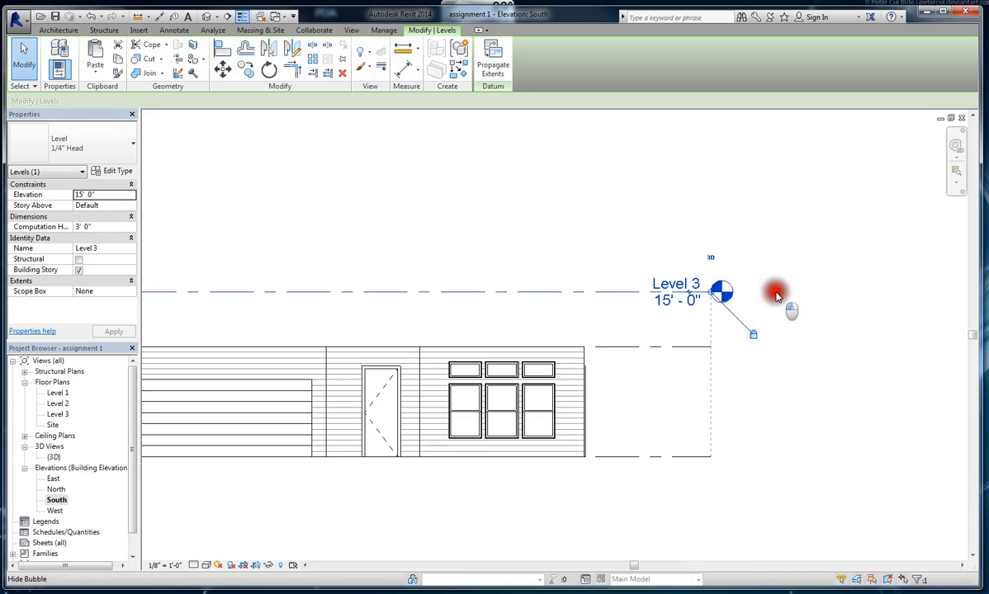
# Show Level 3's bubble at the left end of its line and hide the one at the right end.
pyautogui.click(776, 292)
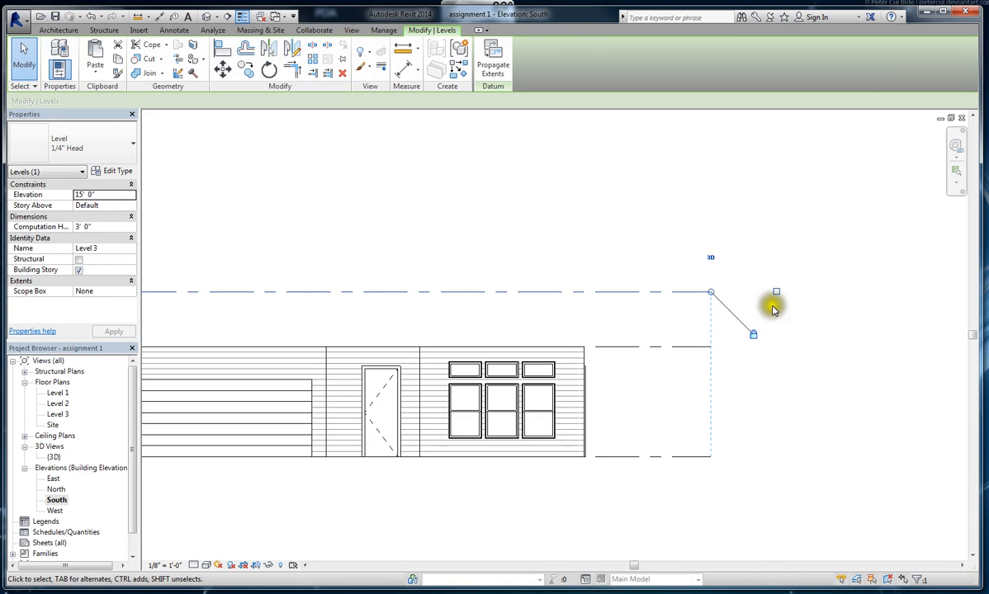
pyautogui.click(777, 294)
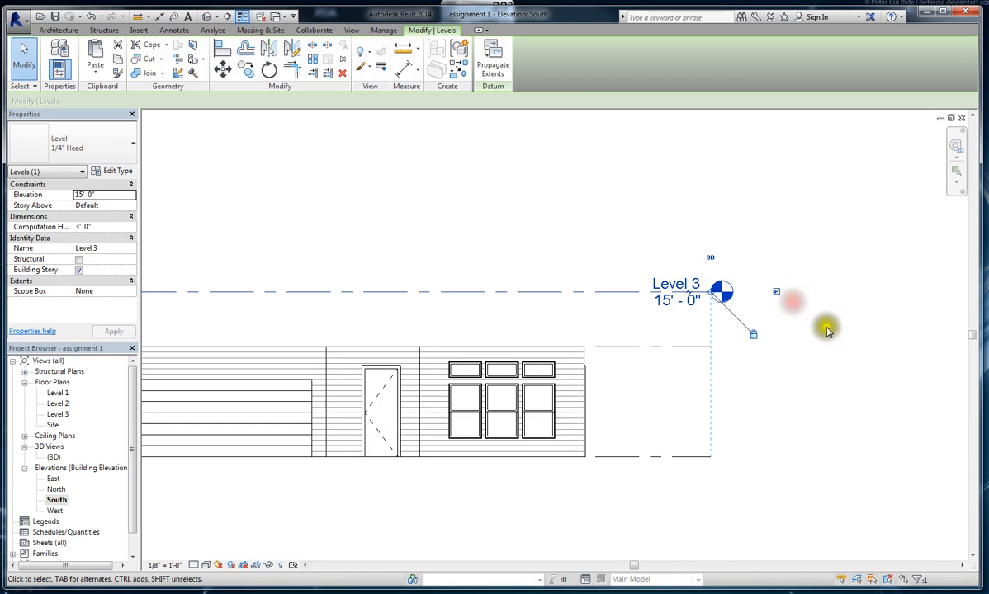
pyautogui.scroll(-3, 848, 350)
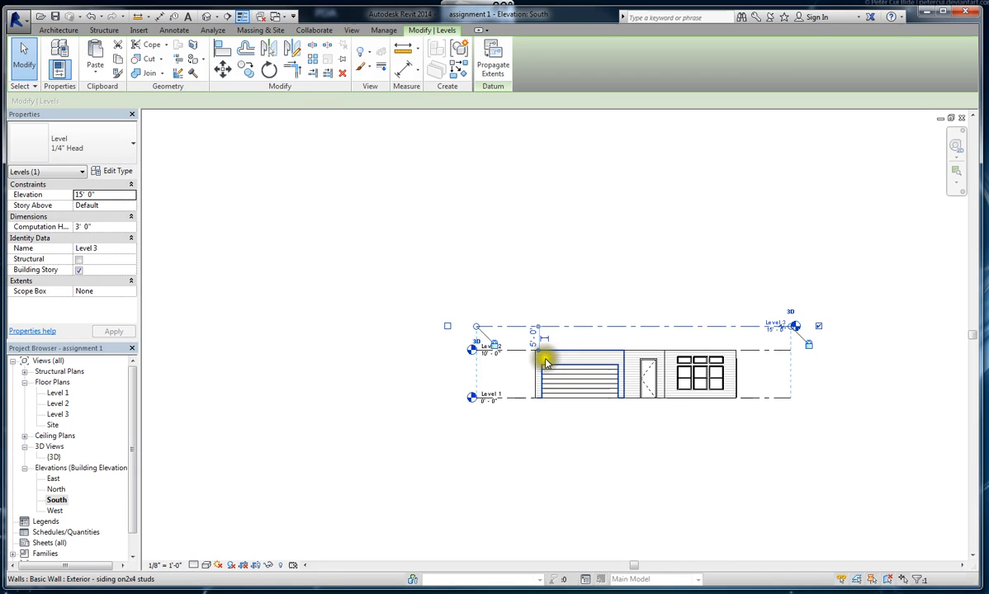
pyautogui.scroll(2, 520, 360)
pyautogui.scroll(-1, 538, 363)
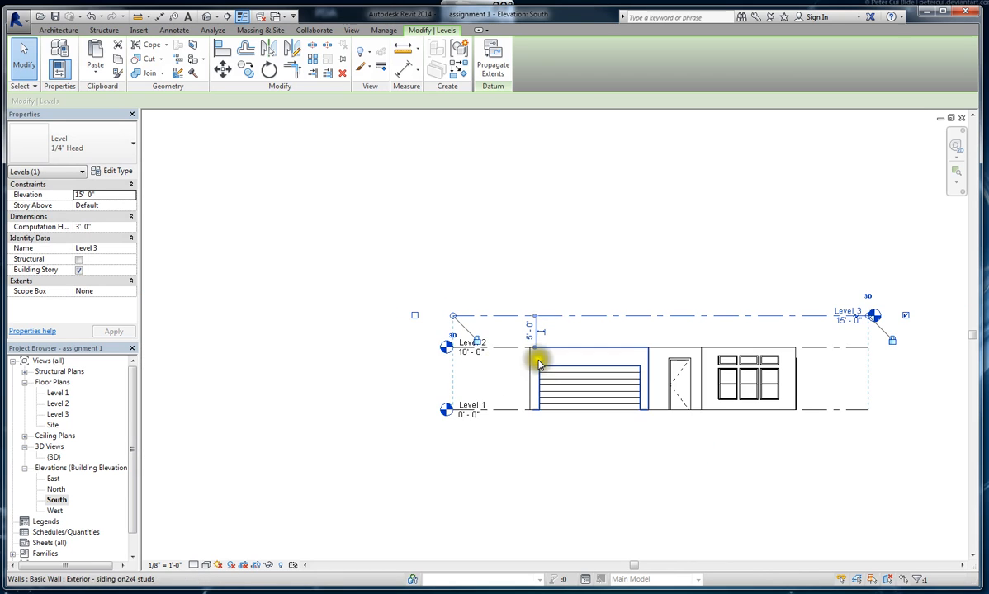
pyautogui.click(413, 316)
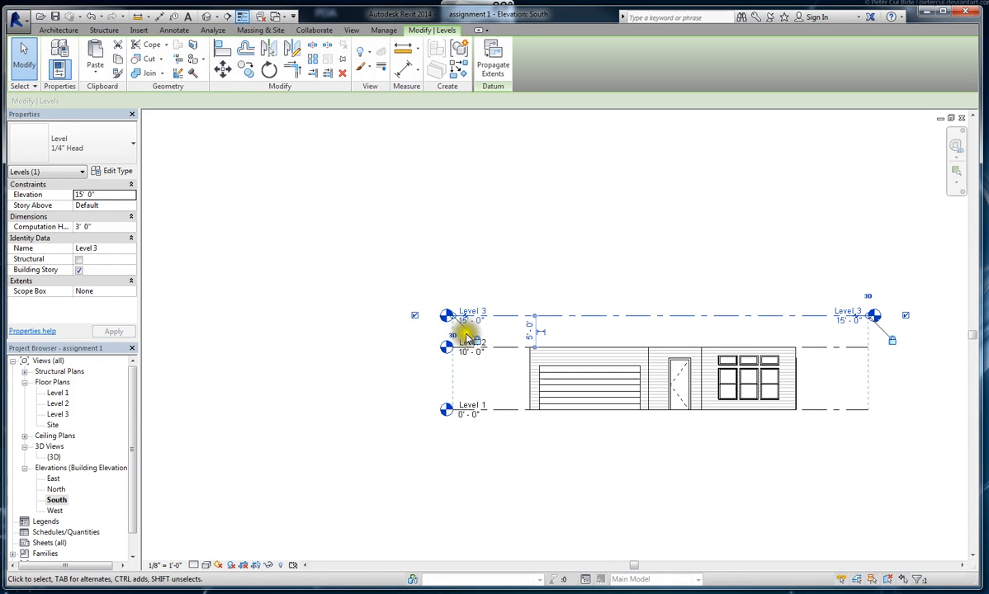
pyautogui.click(905, 318)
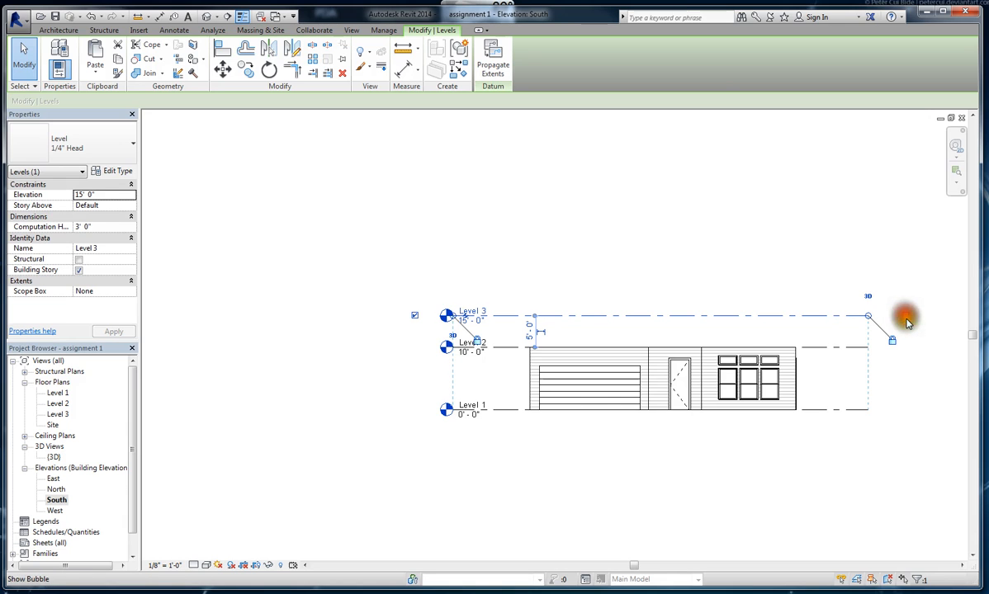
pyautogui.click(470, 466)
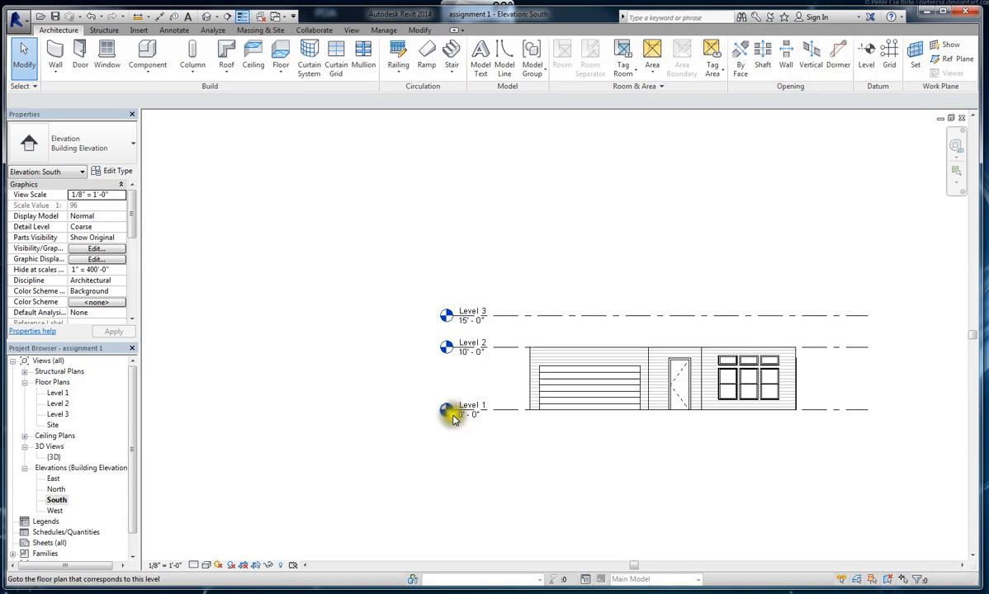
# Try shifting the left end of Level 3 and bring it back into alignment with the other level lines.
pyautogui.scroll(5, 448, 360)
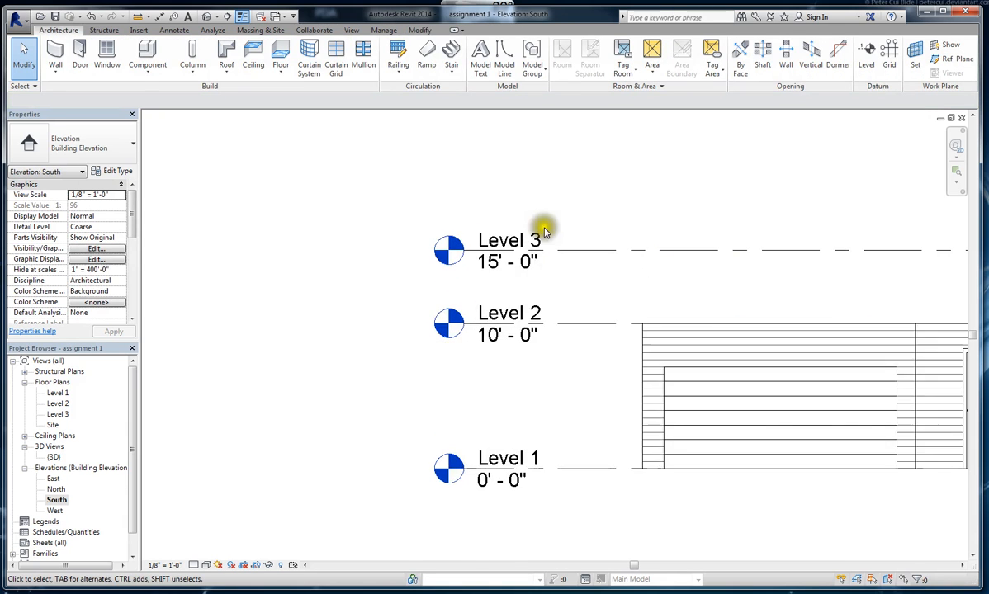
pyautogui.click(591, 266)
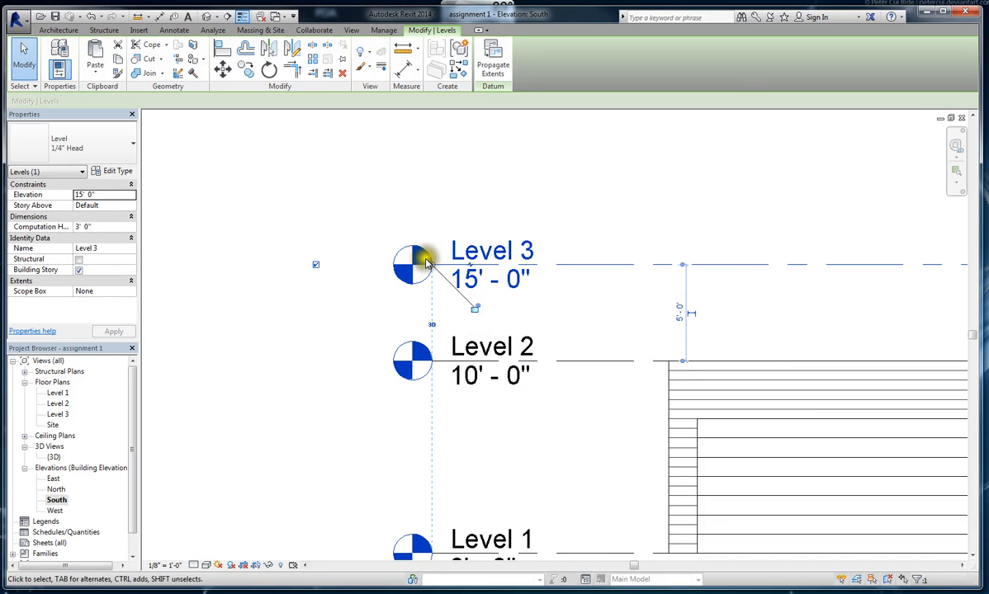
pyautogui.moveTo(431, 266)
pyautogui.mouseDown()
pyautogui.moveTo(268, 272)
pyautogui.moveTo(436, 271)
pyautogui.moveTo(419, 268)
pyautogui.mouseUp()
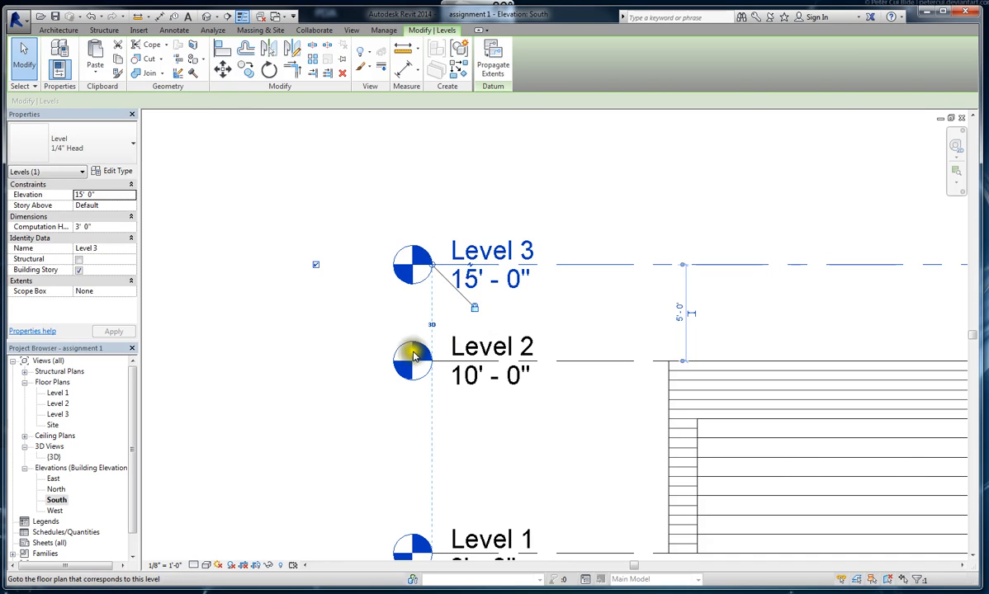
pyautogui.click(343, 338)
pyautogui.scroll(-2, 271, 342)
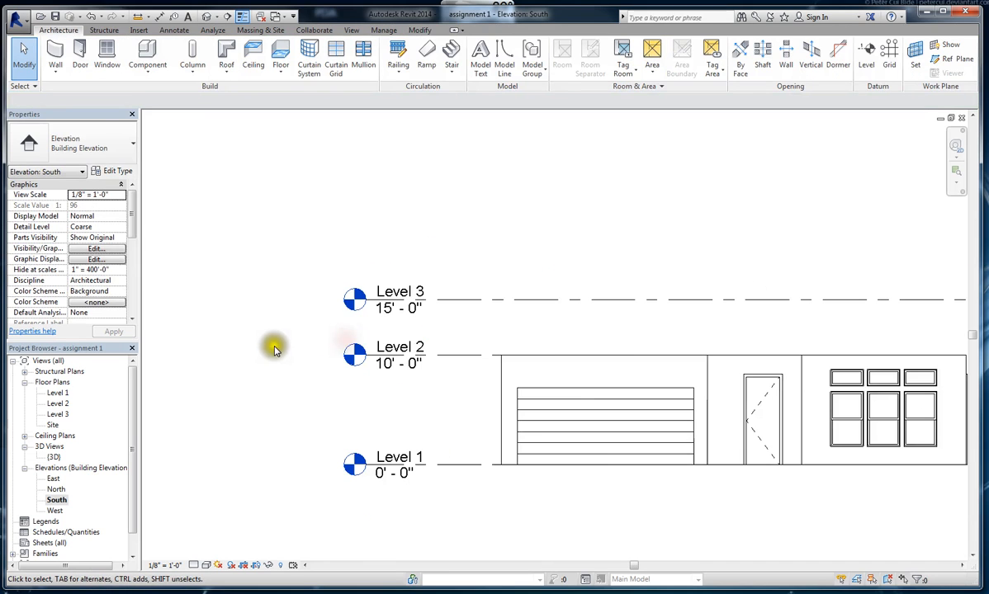
# Move Level 3 upward and set its distance above Level 2 to 2'.
pyautogui.click(454, 304)
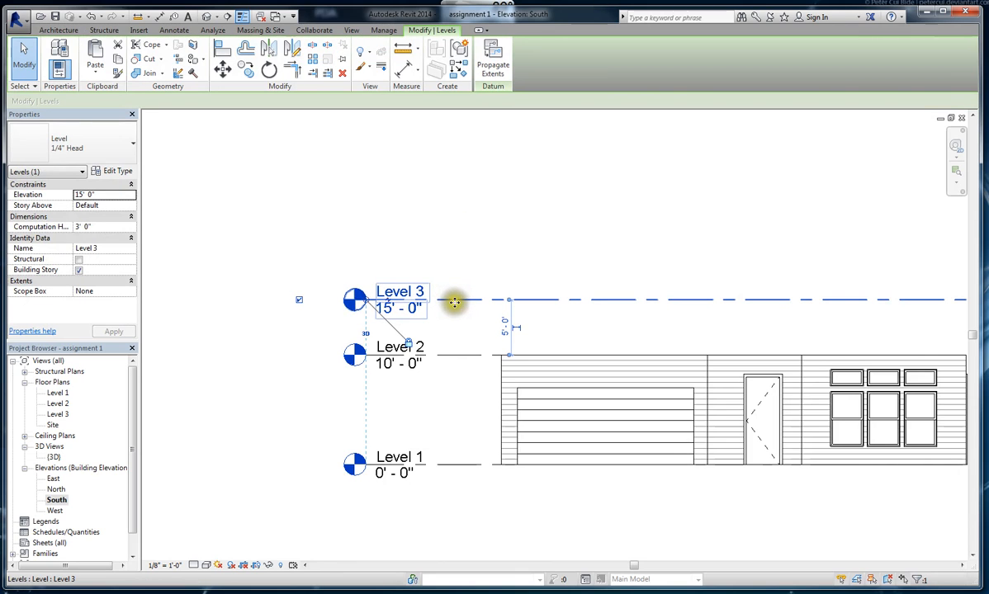
pyautogui.keyDown('ctrl'); pyautogui.moveTo(454, 304); pyautogui.dragTo(453, 238); pyautogui.keyUp('ctrl')
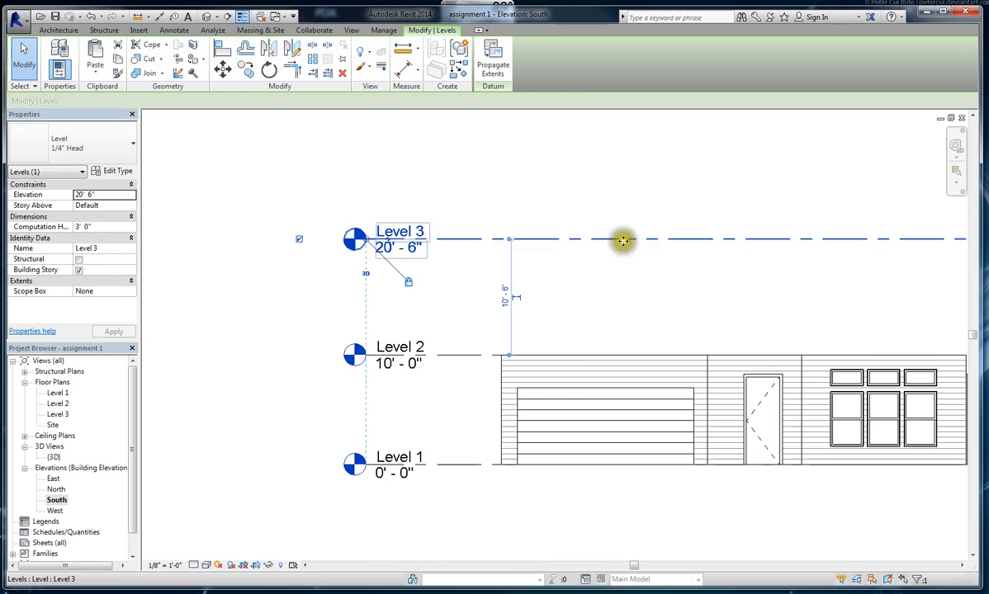
pyautogui.click(504, 297)
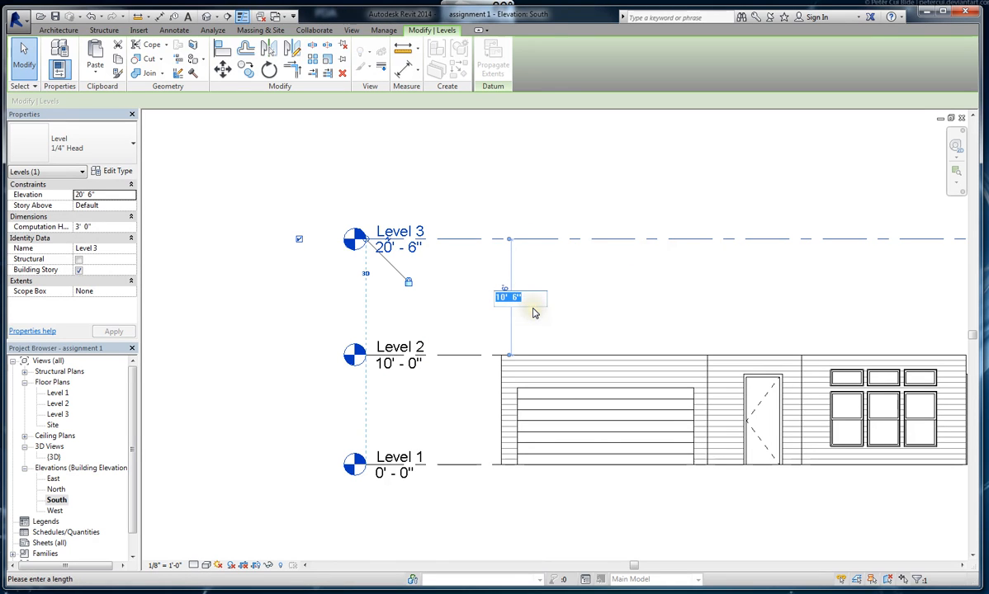
pyautogui.write('2')
pyautogui.press('Return')
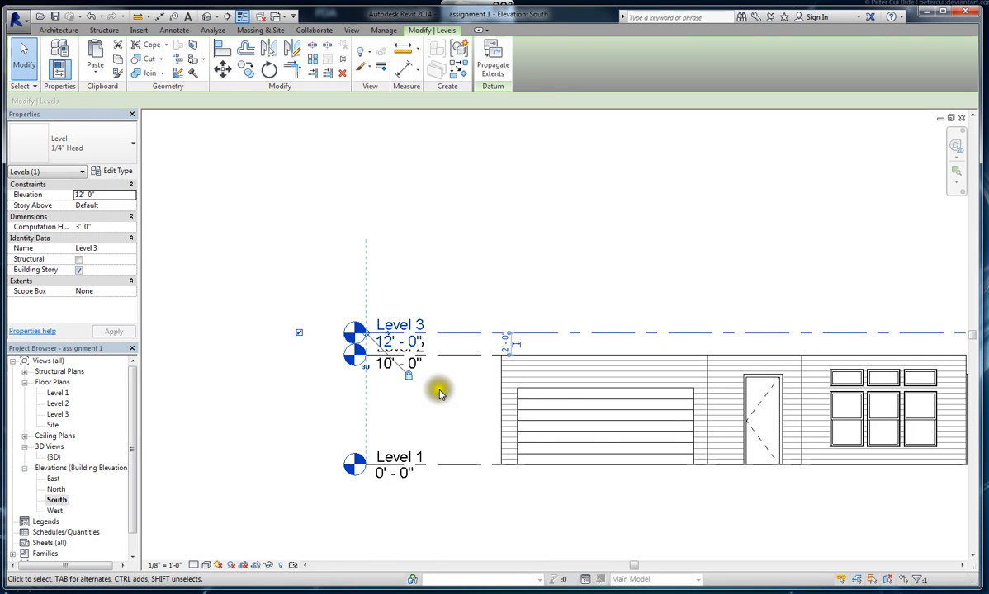
pyautogui.press('Escape')
pyautogui.scroll(4, 393, 349)
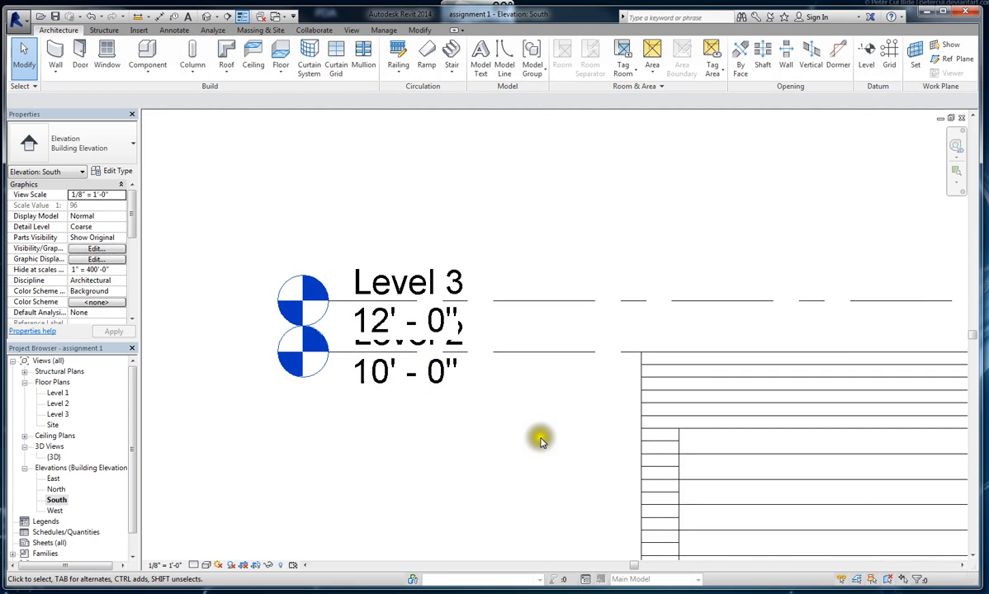
# Add an elbow at the left end of Level 3, raise its label clear of Level 2's, and reshape the bend.
pyautogui.click(701, 303)
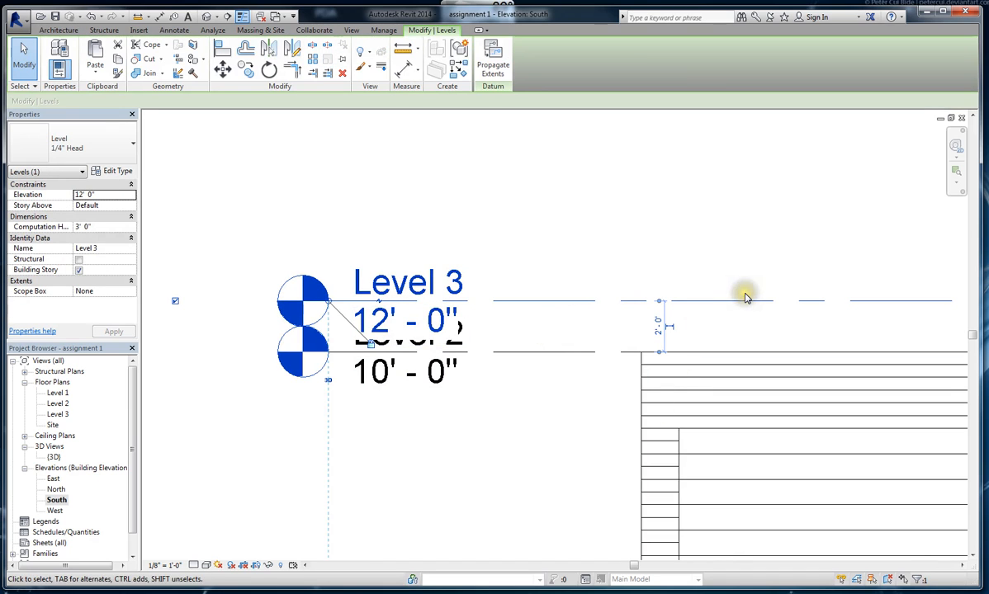
pyautogui.click(380, 305)
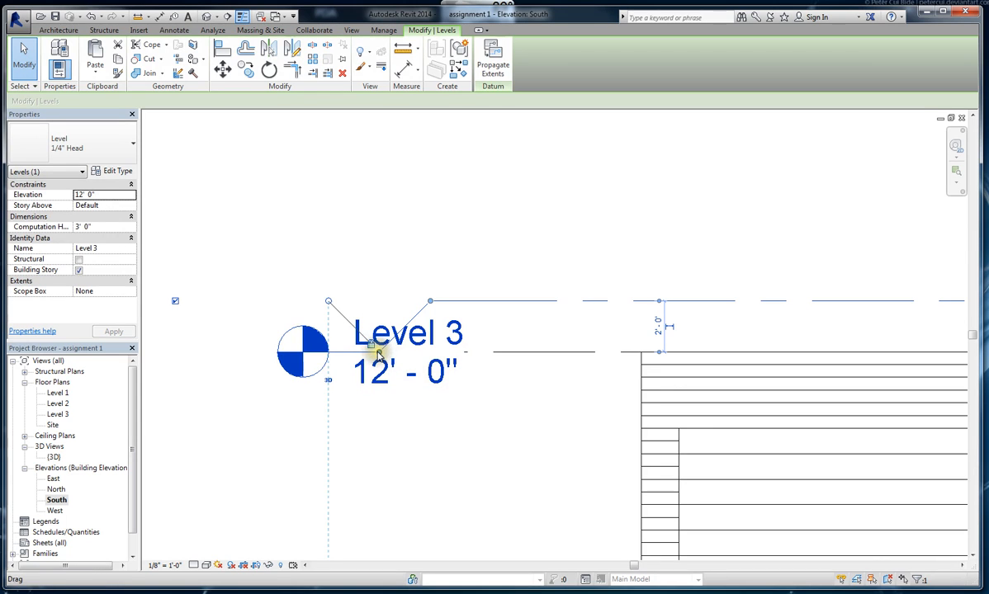
pyautogui.moveTo(379, 354); pyautogui.dragTo(372, 179)
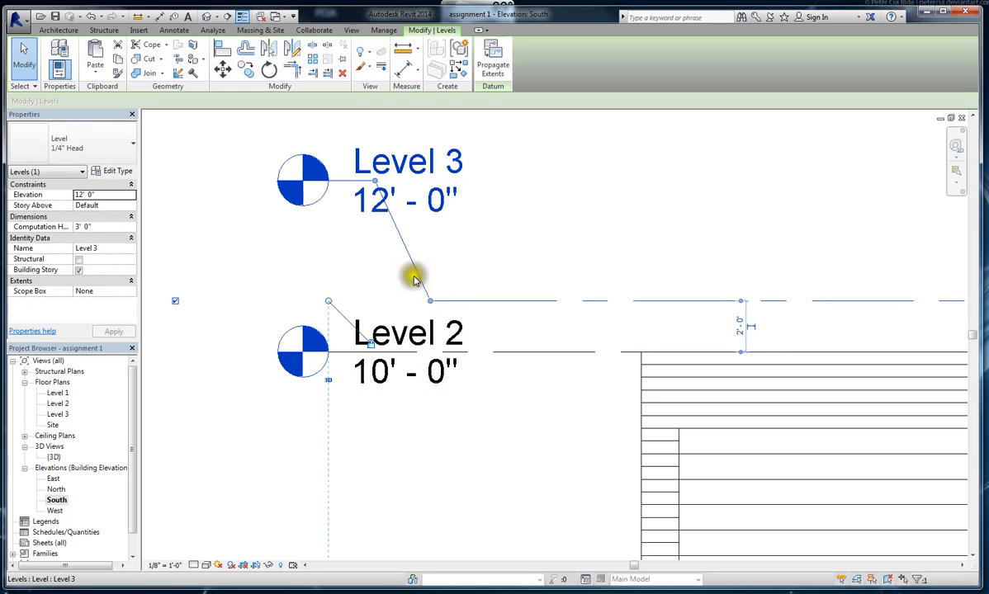
pyautogui.moveTo(431, 302); pyautogui.dragTo(545, 300)
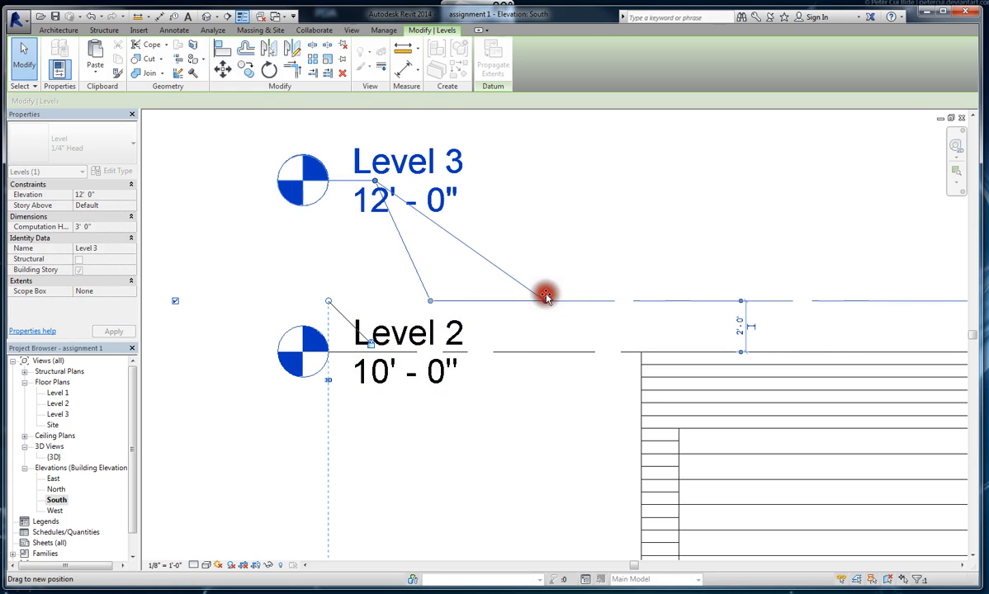
pyautogui.moveTo(376, 182); pyautogui.dragTo(493, 257)
pyautogui.click(561, 247)
pyautogui.scroll(-2, 240, 355)
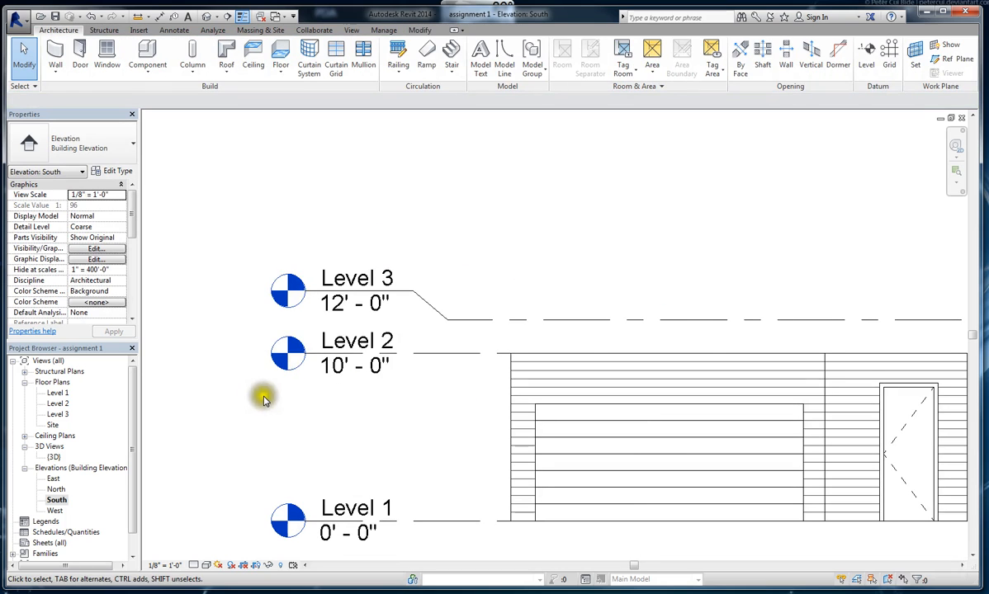
# Move Level 3 up to an elevation of about 16'-1" and straighten the elbow out of its line.
pyautogui.moveTo(436, 308); pyautogui.dragTo(442, 327)
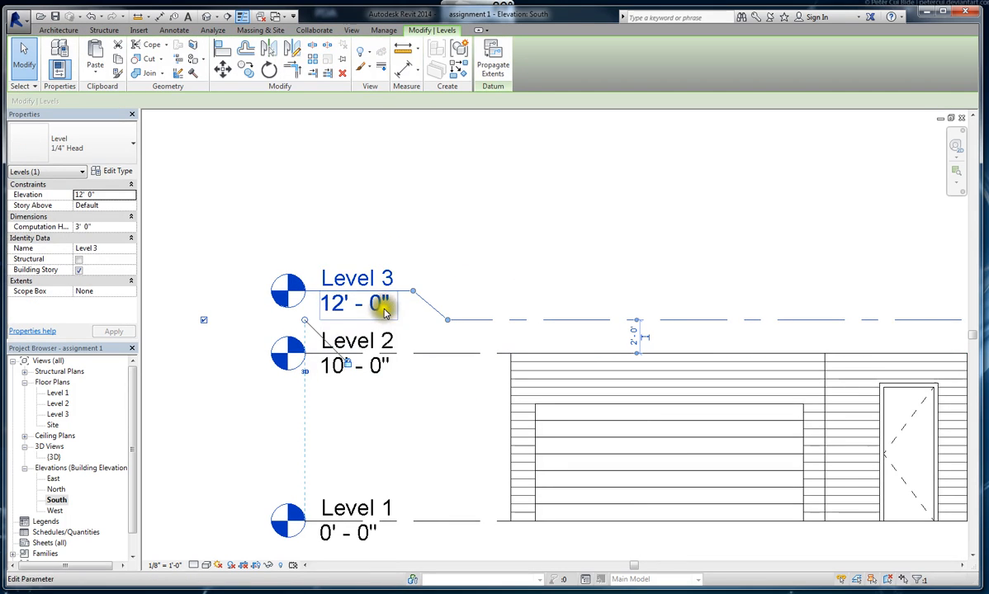
pyautogui.scroll(2, 384, 320)
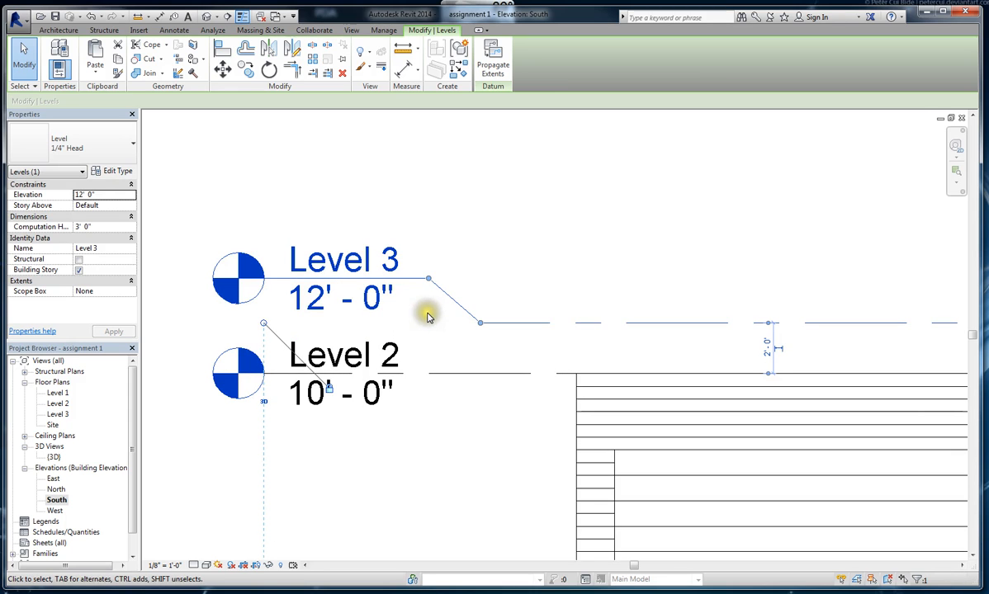
pyautogui.moveTo(596, 325); pyautogui.dragTo(589, 219)
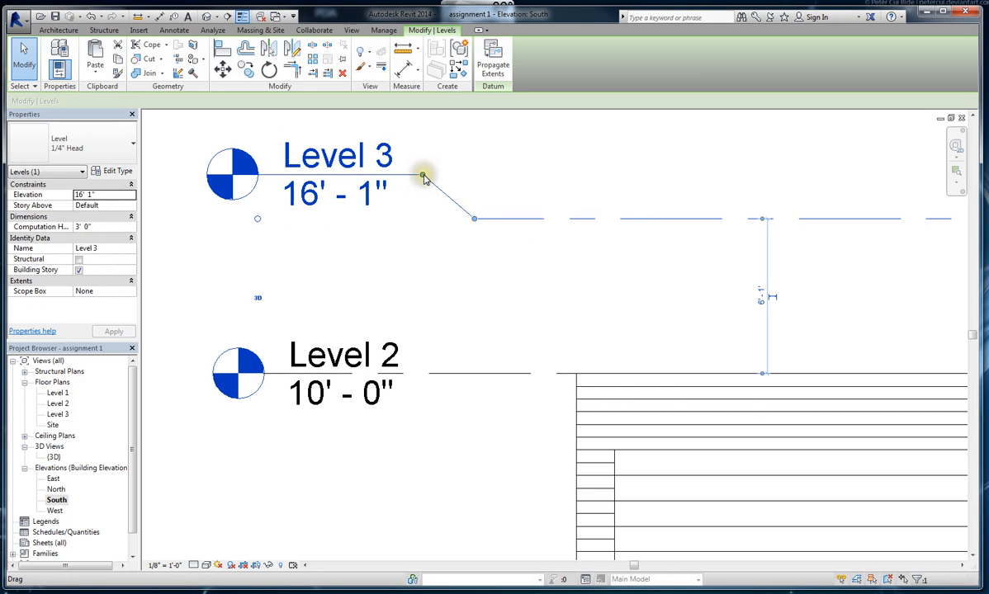
pyautogui.moveTo(421, 179); pyautogui.dragTo(418, 219)
pyautogui.click(432, 294)
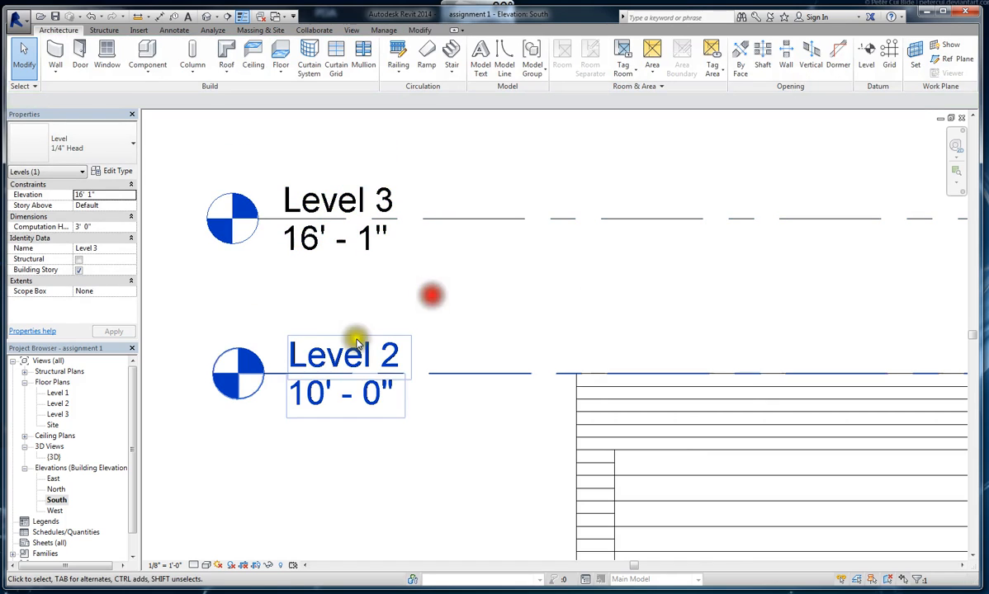
# Add an elbow to the left end of Level 3 again and offset its head above the level line.
pyautogui.scroll(-2, 277, 330)
pyautogui.click(482, 257)
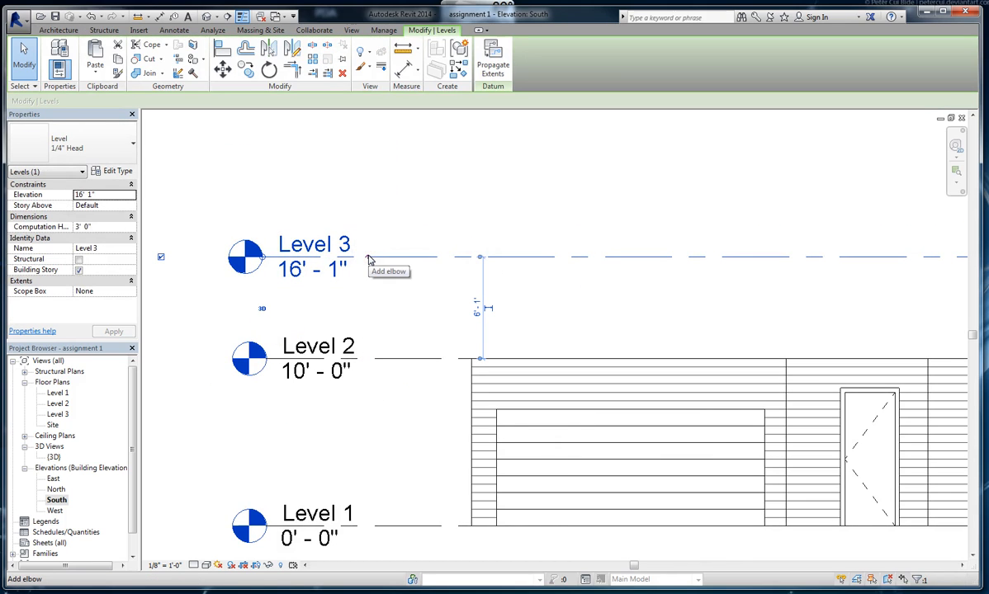
pyautogui.click(368, 259)
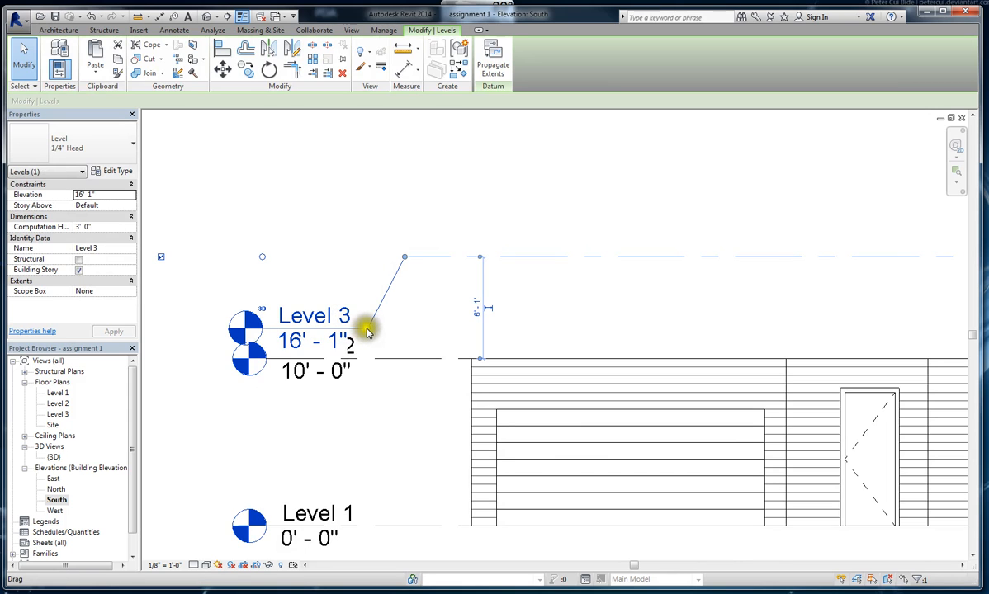
pyautogui.moveTo(367, 328); pyautogui.dragTo(365, 212)
pyautogui.click(409, 298)
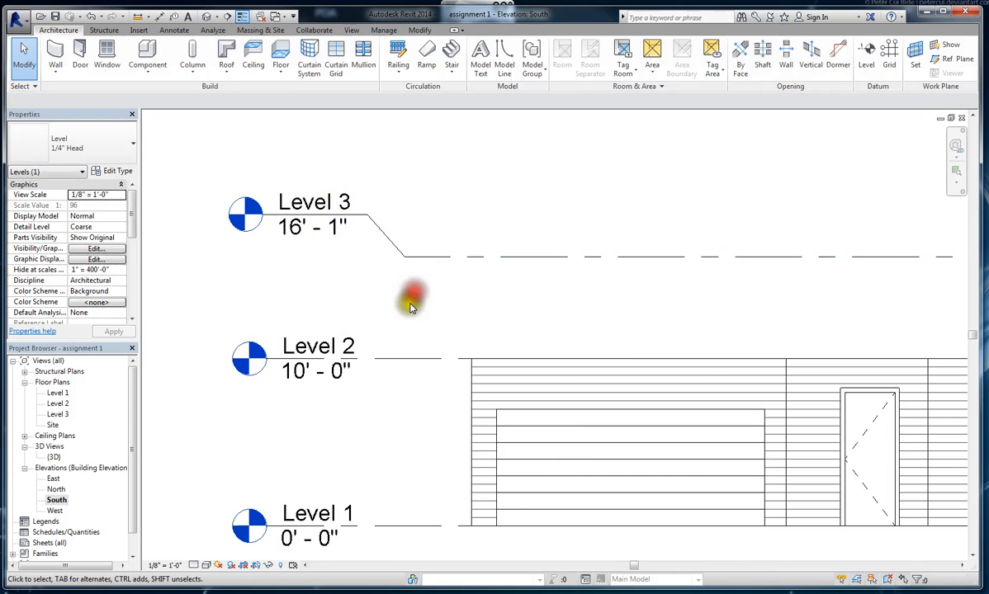
# Change Level 3's type to No Head.
pyautogui.click(391, 243)
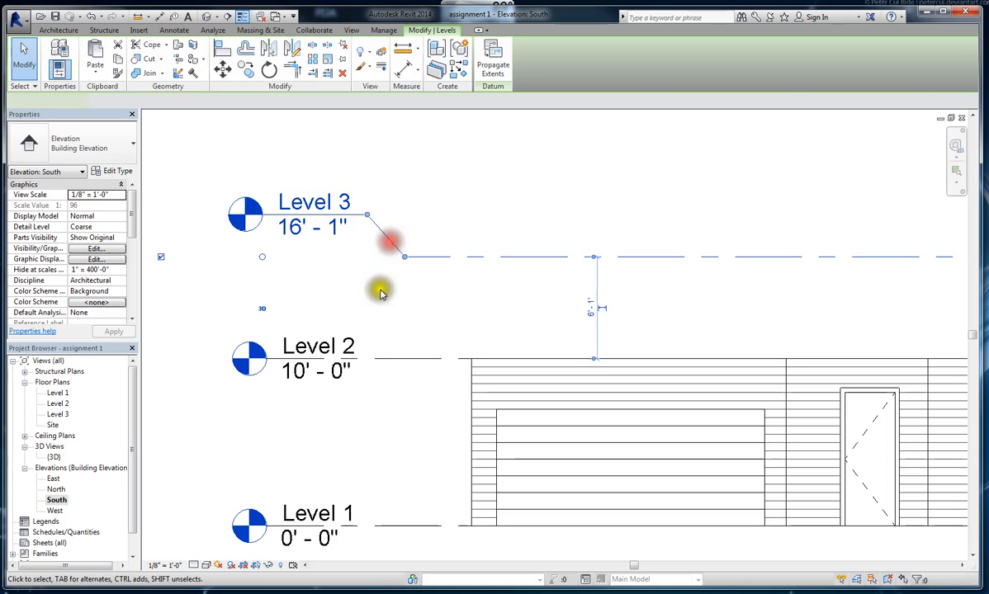
pyautogui.scroll(-2, 295, 328)
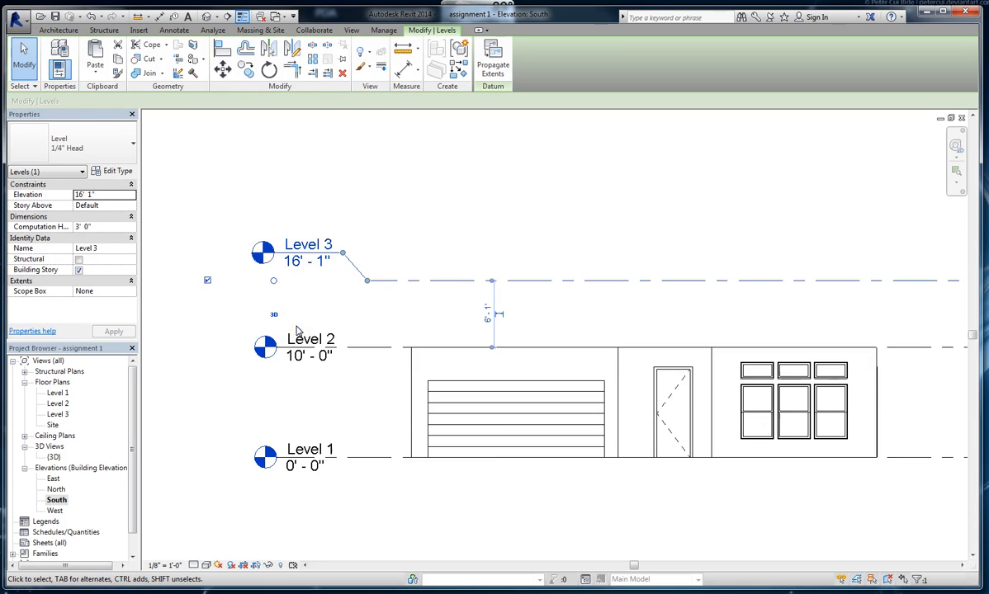
pyautogui.scroll(-1, 248, 311)
pyautogui.scroll(3, 223, 284)
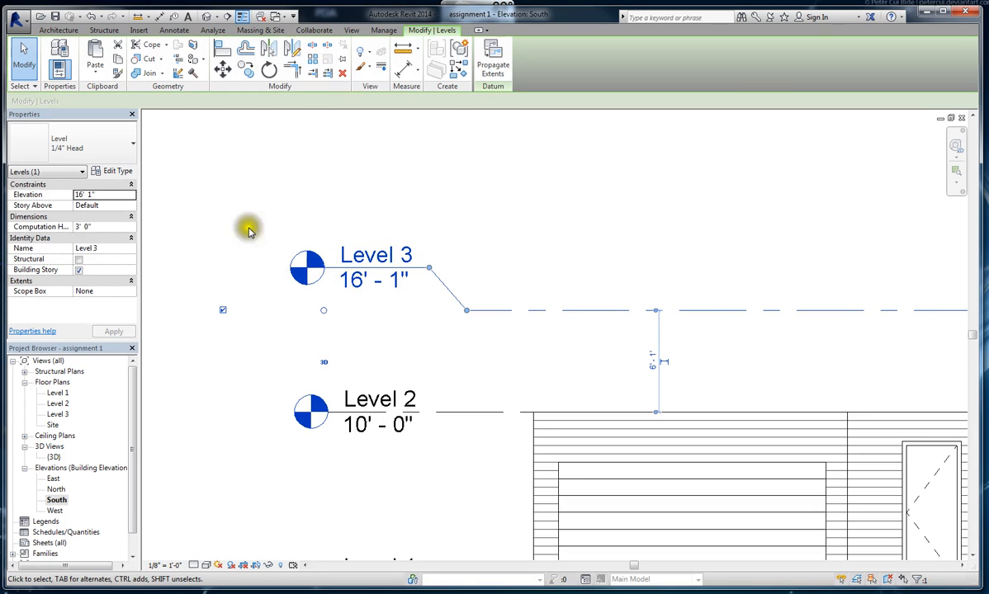
pyautogui.click(121, 151)
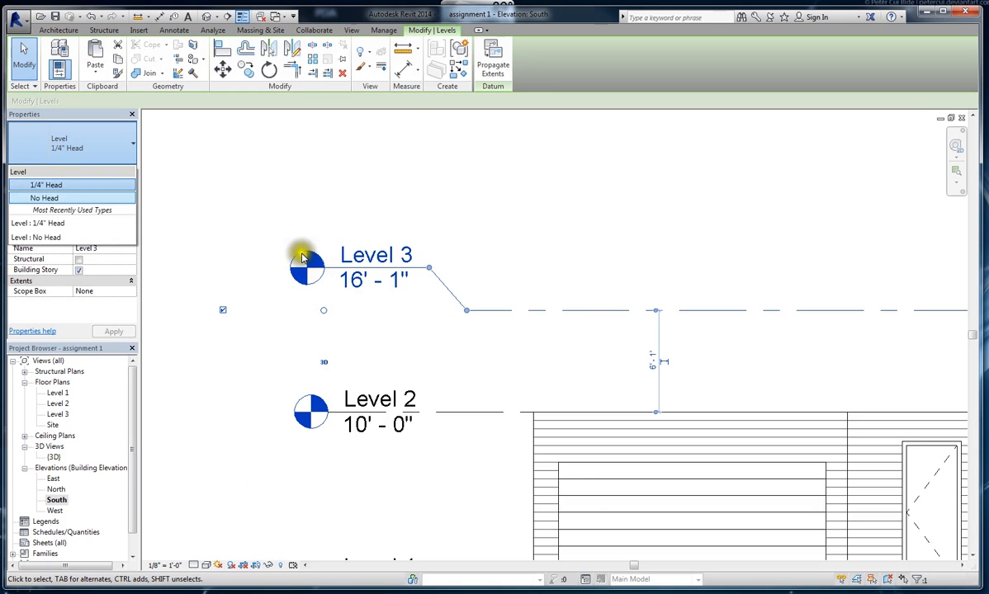
pyautogui.click(112, 136)
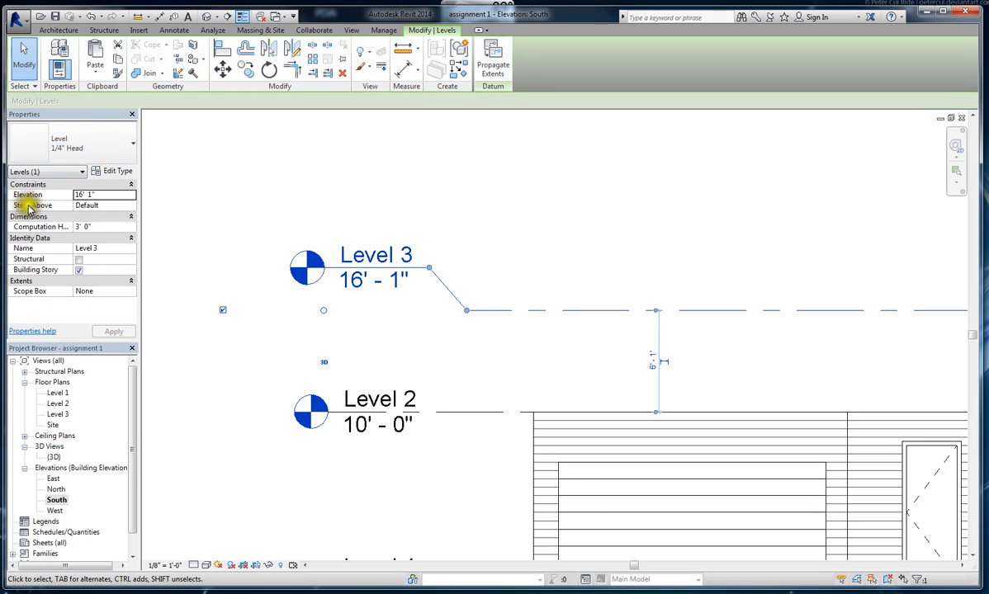
pyautogui.click(114, 144)
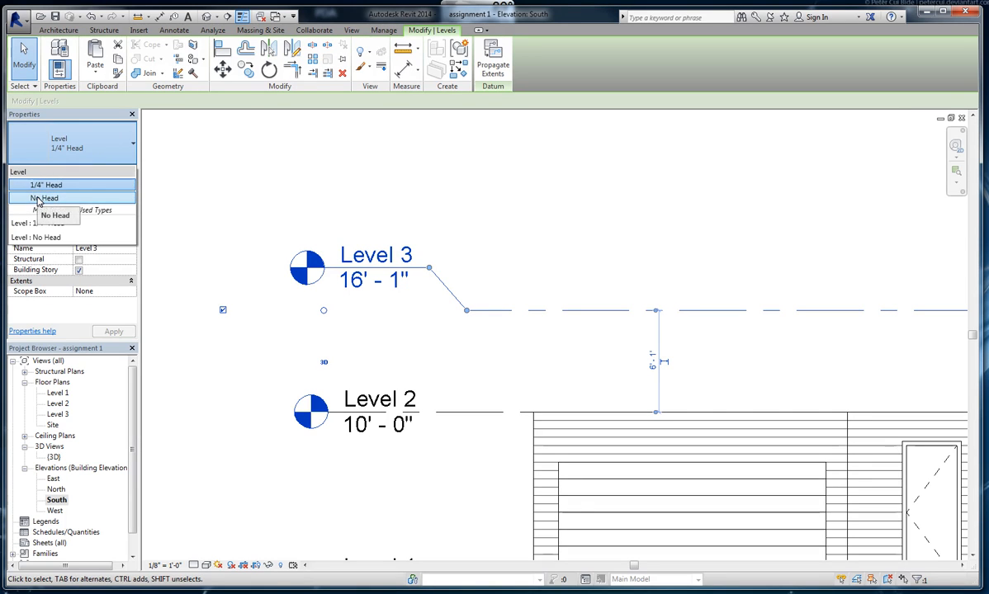
pyautogui.click(37, 199)
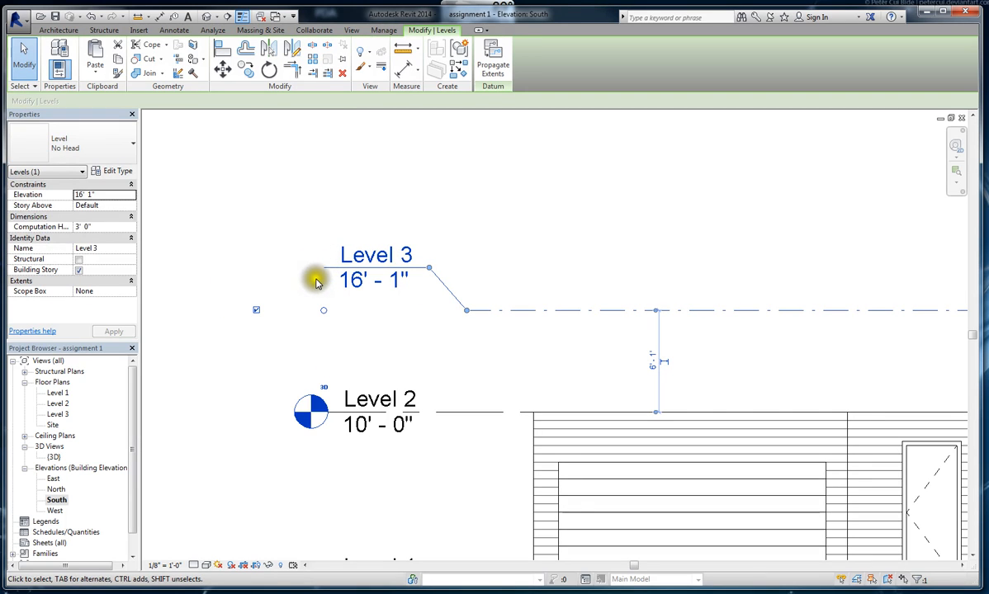
pyautogui.click(396, 312)
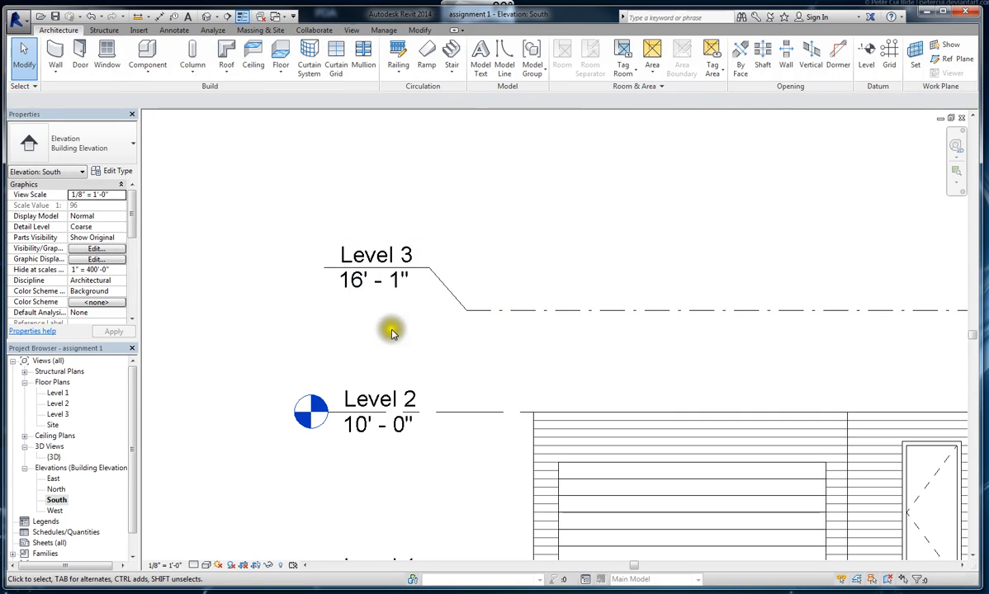
# Switch Level 3 back to the 1/4" Head type.
pyautogui.click(475, 311)
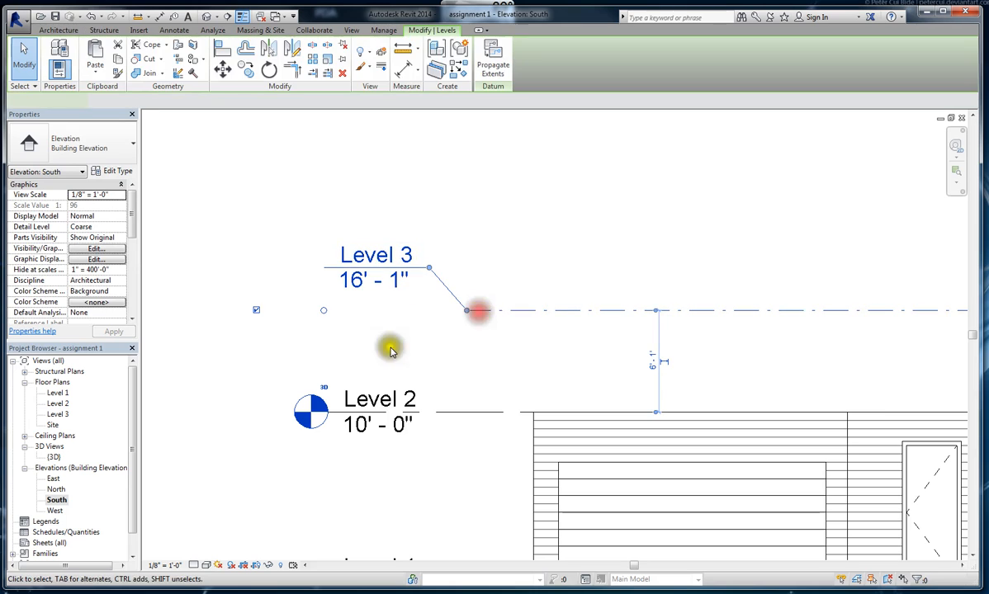
pyautogui.click(101, 157)
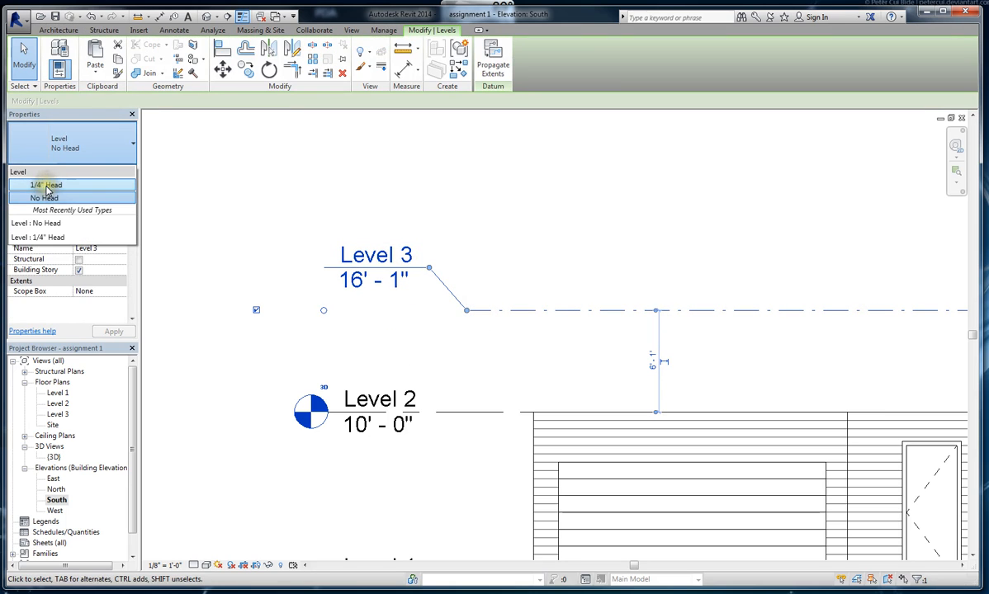
pyautogui.click(47, 185)
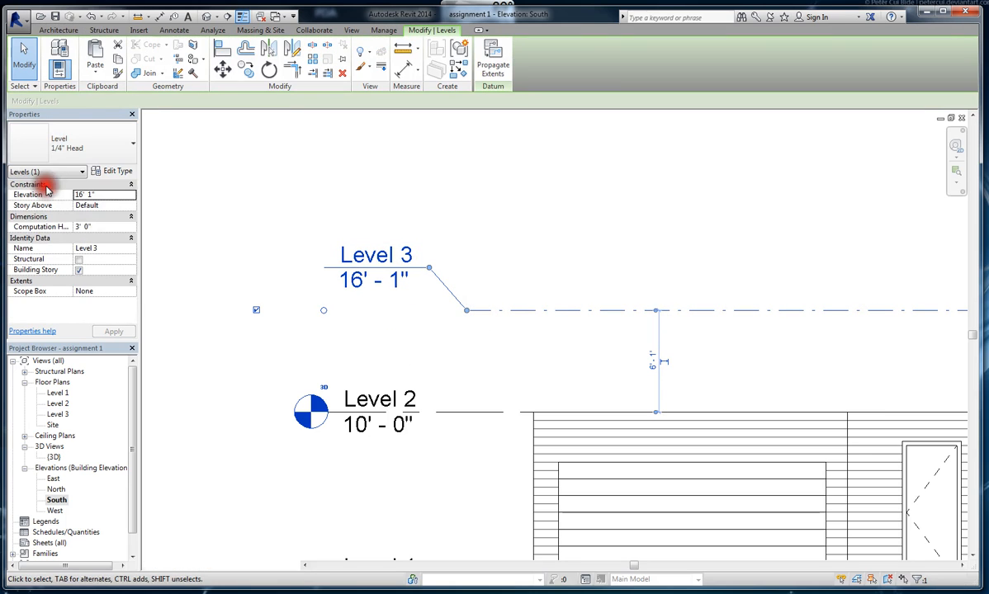
pyautogui.click(240, 379)
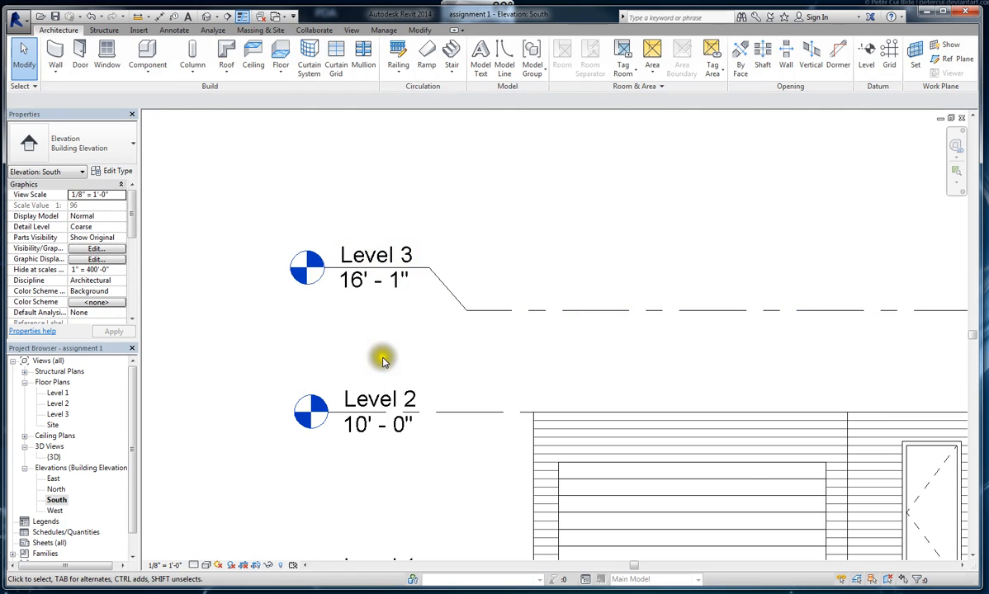
# Rename Level 1 to First Floor along with its corresponding views, and expand the Ceiling Plans group to check them.
pyautogui.scroll(-2, 382, 361)
pyautogui.scroll(2, 364, 524)
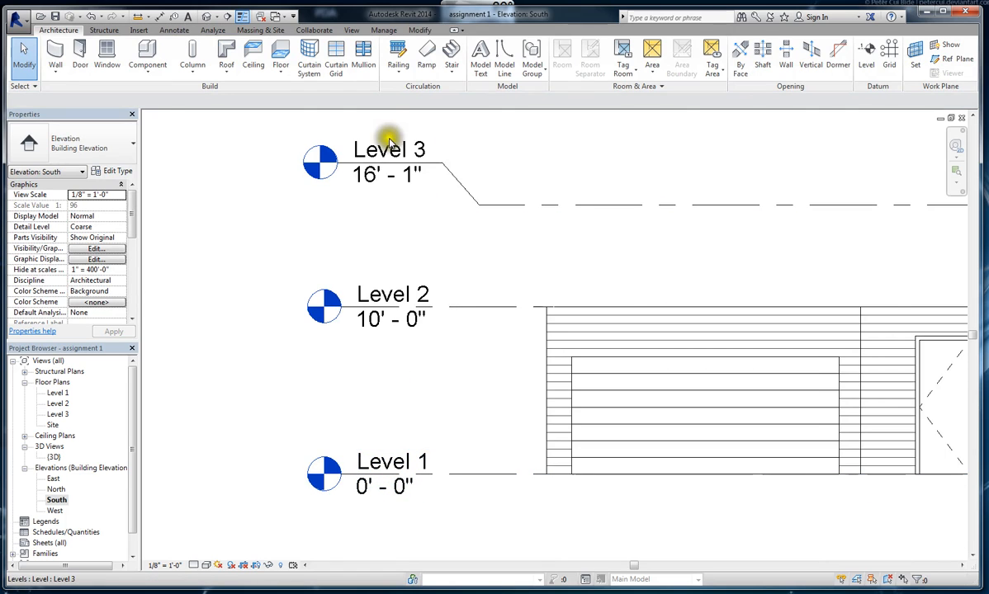
pyautogui.click(400, 462)
pyautogui.click(402, 464)
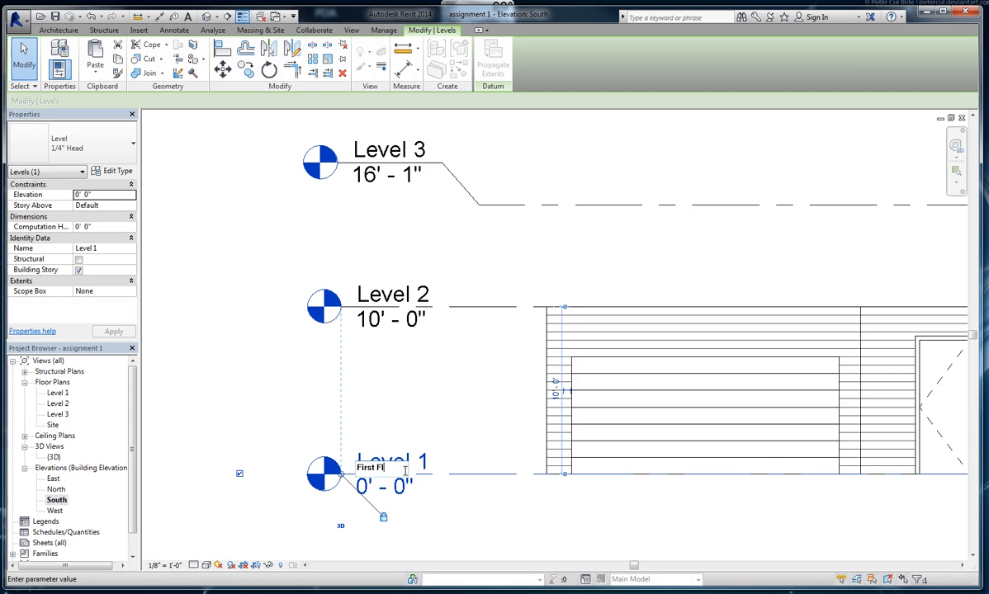
pyautogui.press('Return')
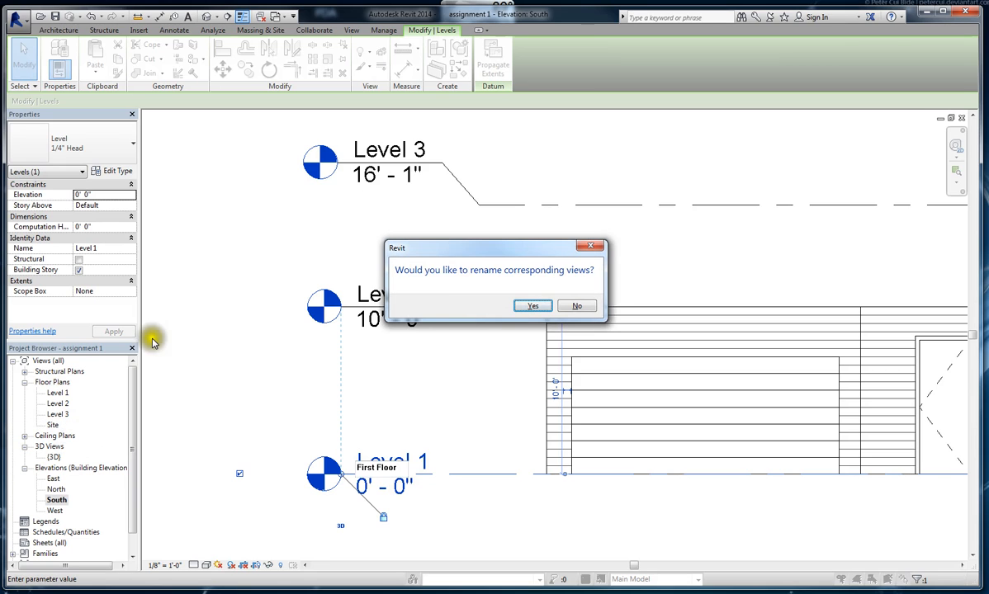
pyautogui.click(532, 307)
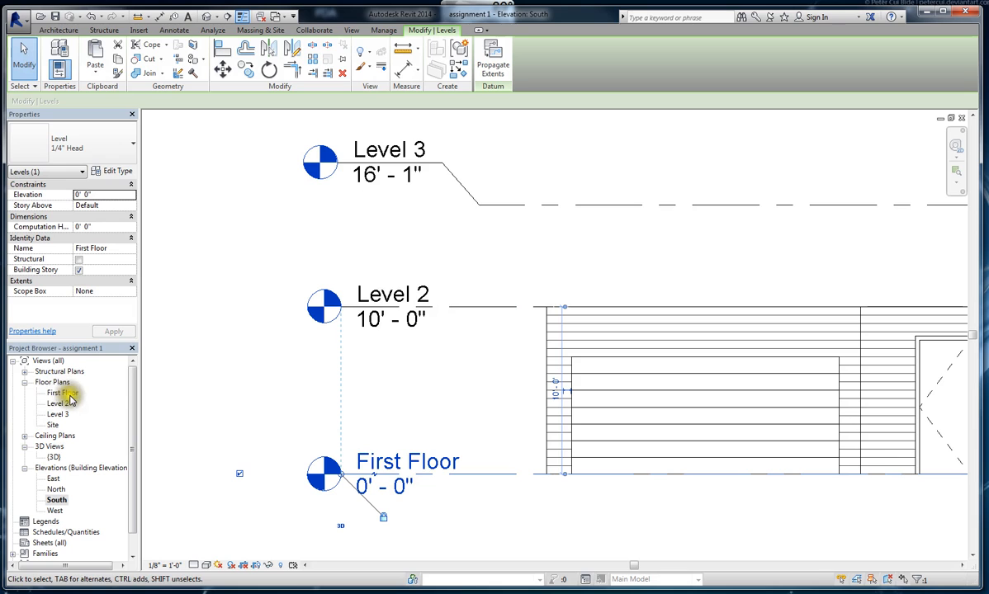
pyautogui.click(25, 435)
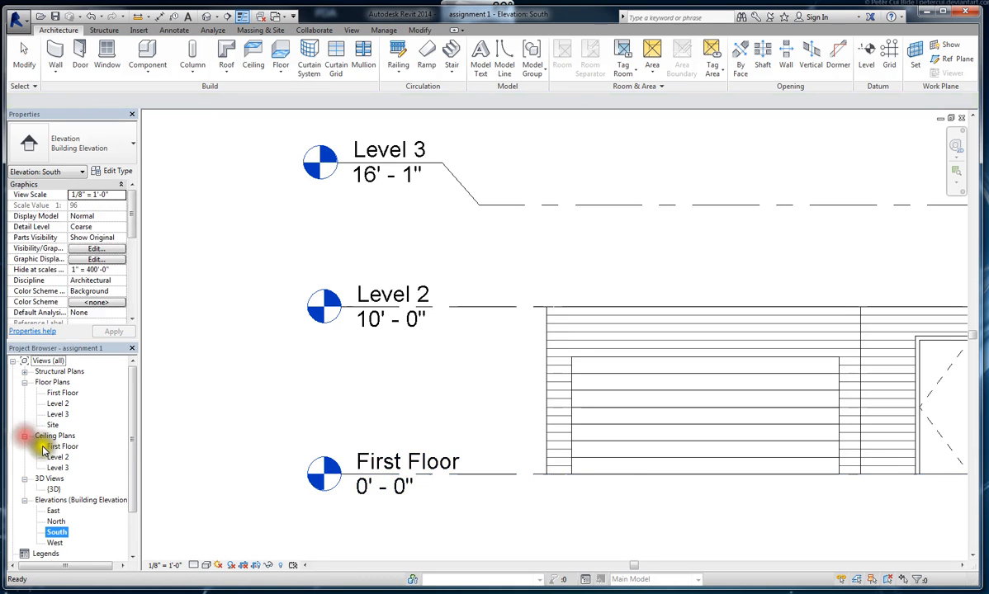
# Rename Level 2 to Second Floor along with its corresponding views.
pyautogui.click(406, 297)
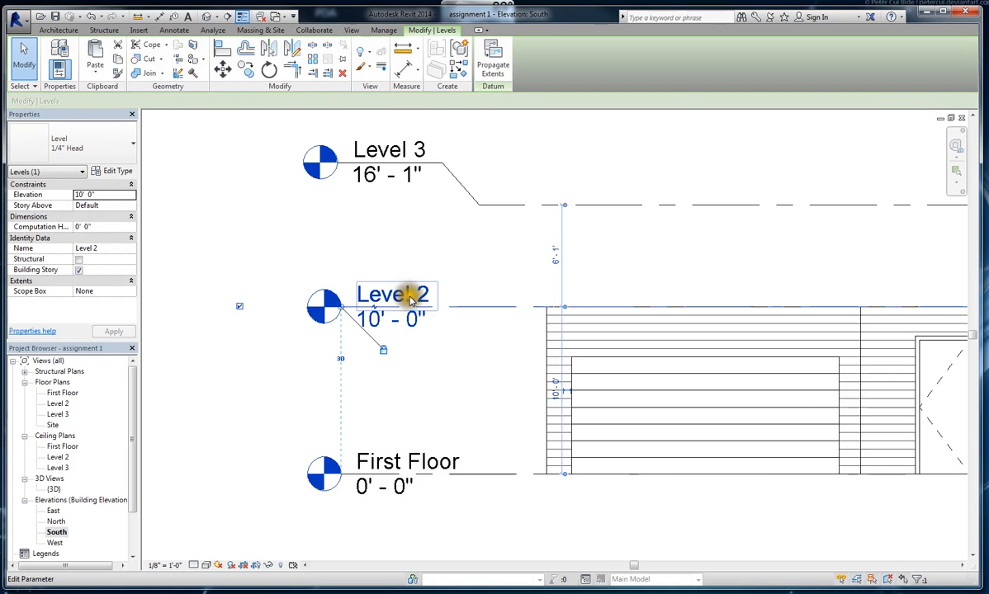
pyautogui.click(409, 298)
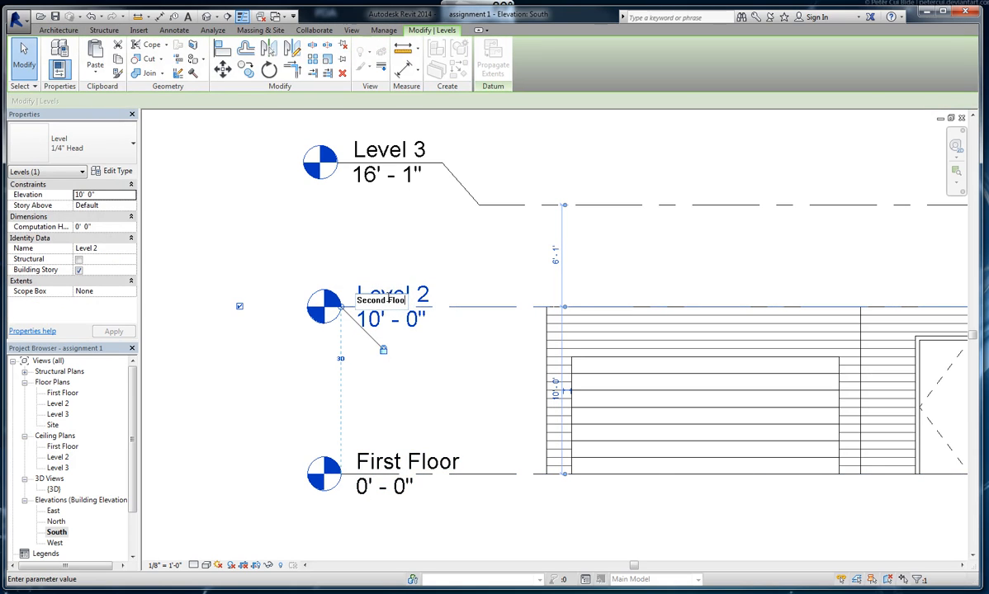
pyautogui.press('Return')
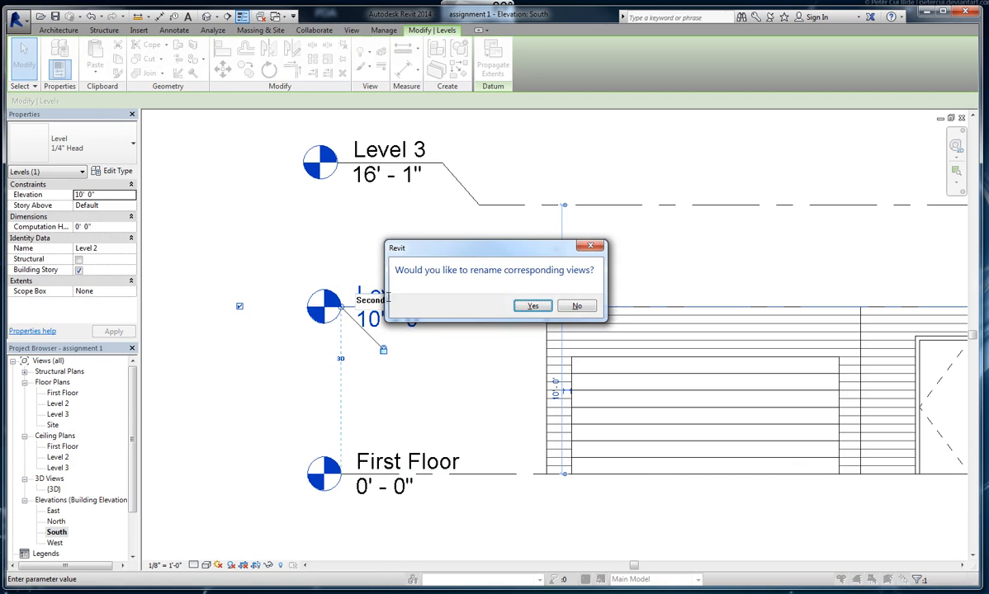
pyautogui.click(533, 307)
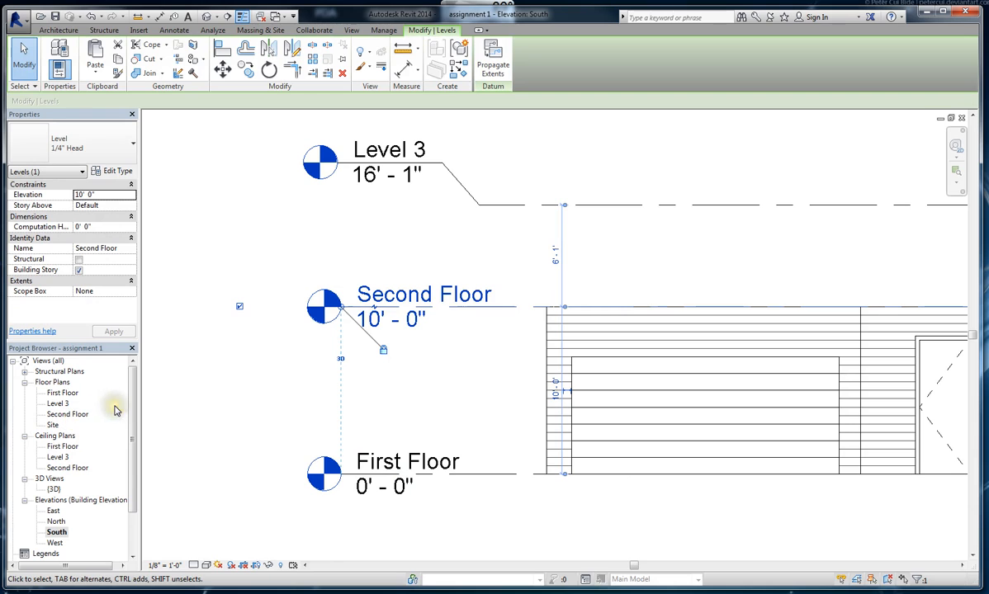
pyautogui.click(190, 338)
# Draw a level without a plan view about 6' 6" above Level 3, running east to west so its head sits at the garage end.
pyautogui.scroll(-5, 238, 419)
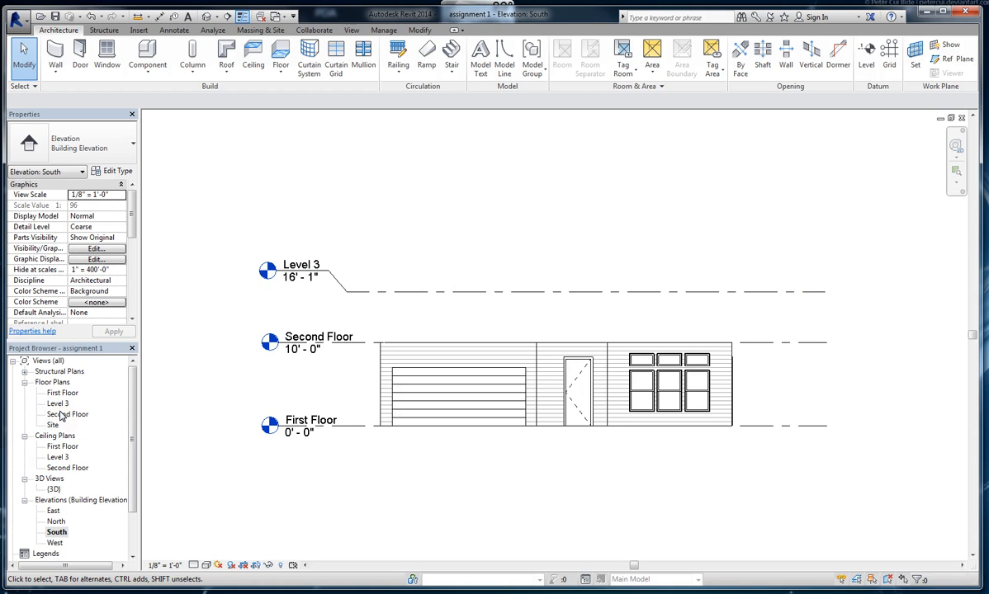
pyautogui.click(869, 62)
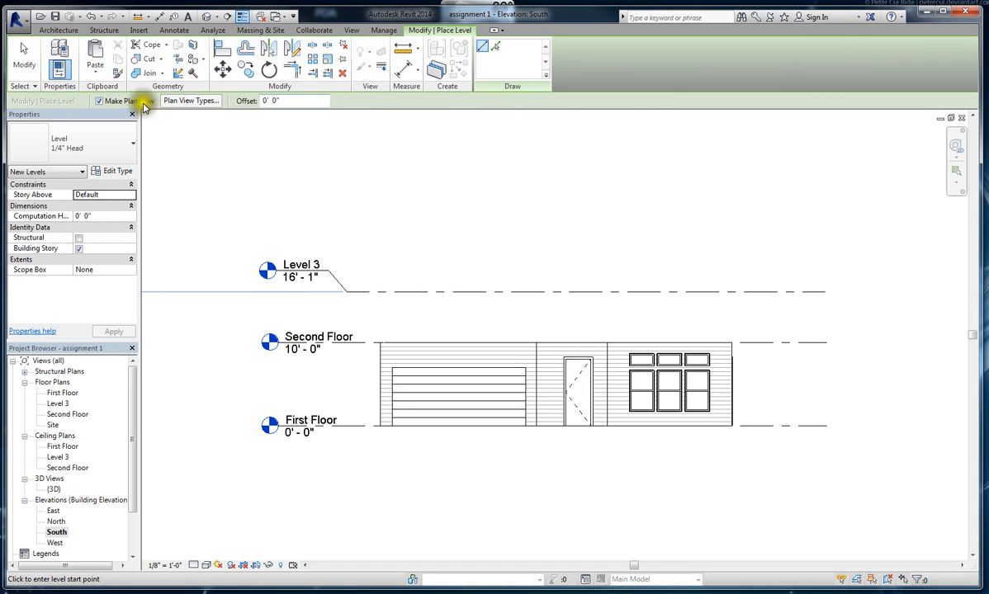
pyautogui.click(98, 103)
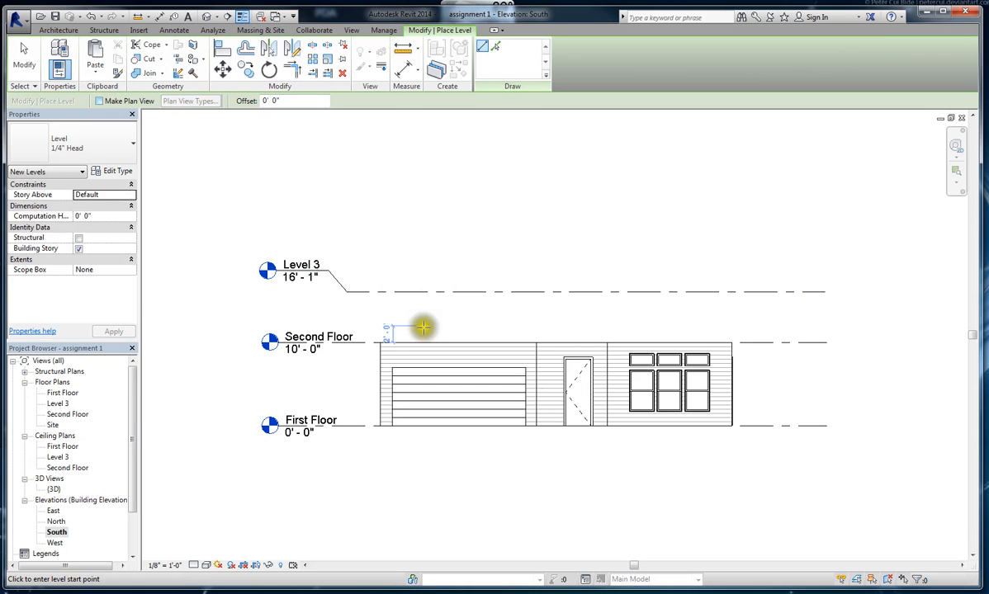
pyautogui.click(799, 238)
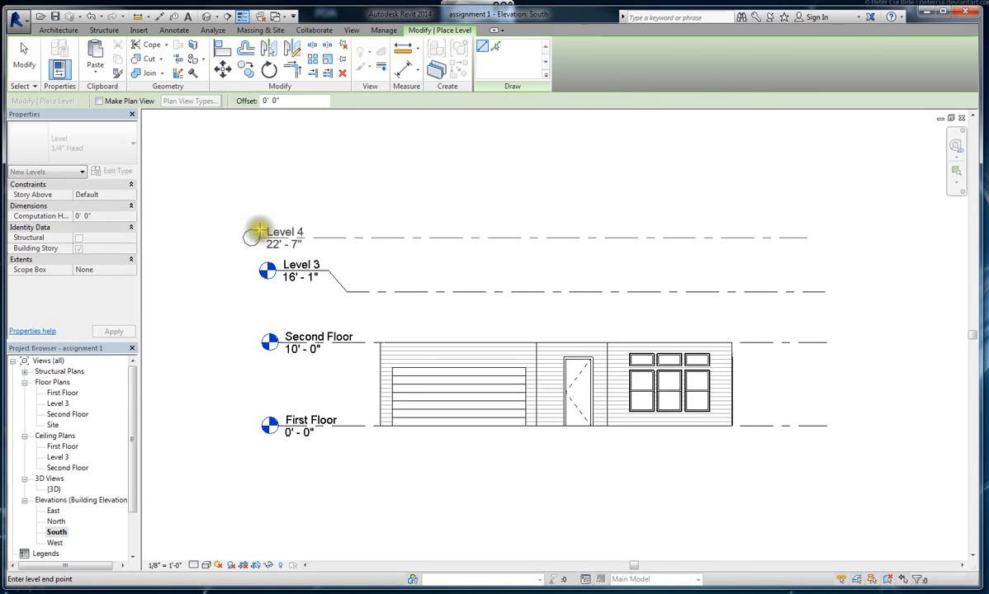
pyautogui.click(263, 233)
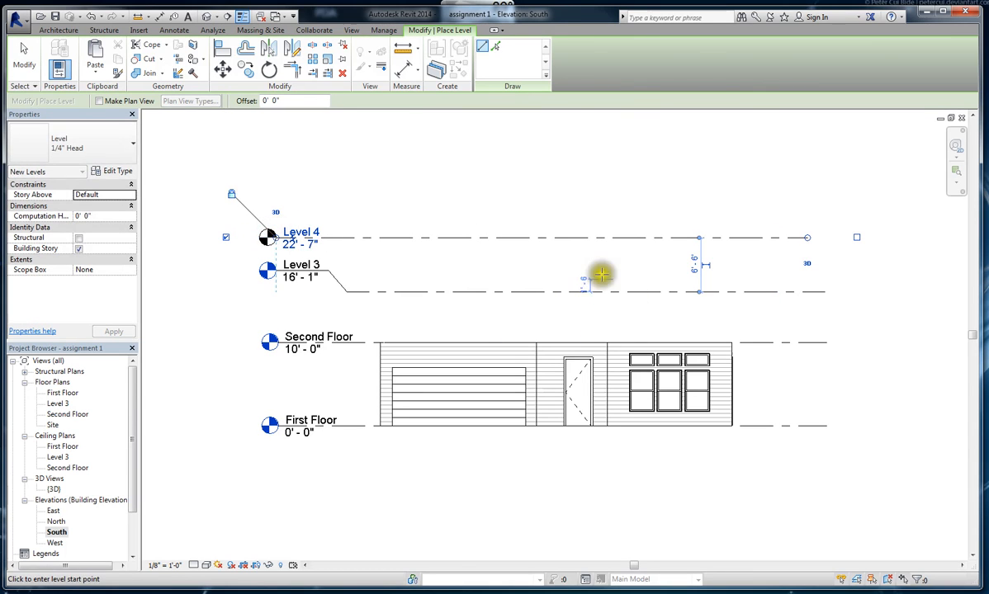
pyautogui.click(20, 60)
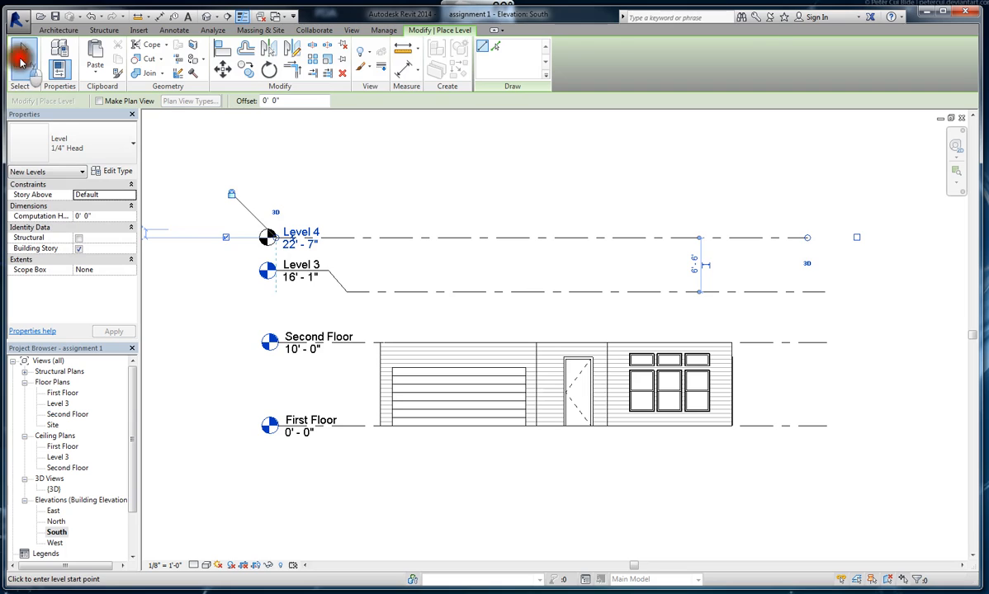
pyautogui.click(441, 239)
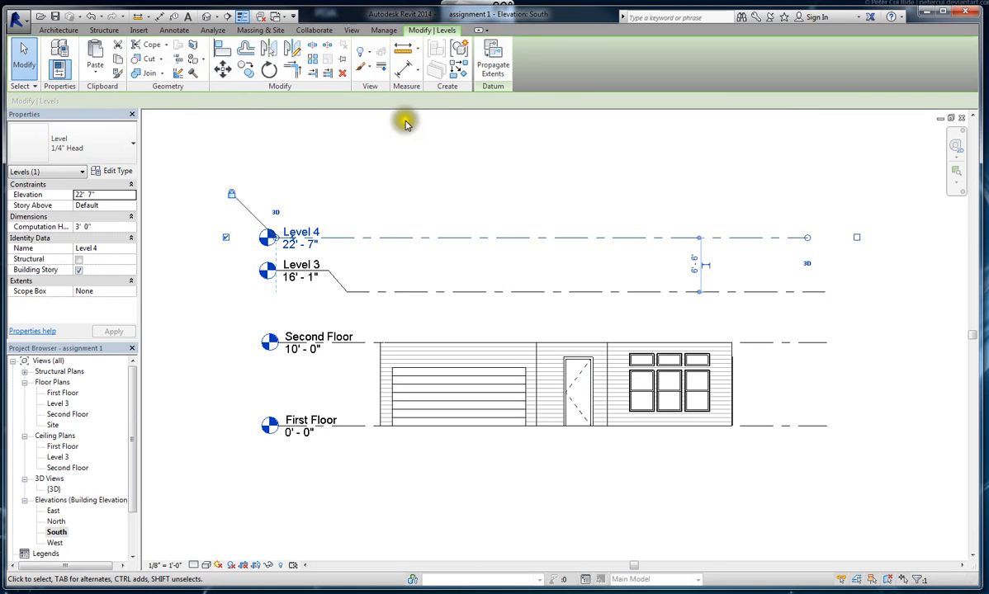
# Draw another level without a plan view about 6' above Level 4, running west to east so its head sits opposite the other heads.
pyautogui.click(58, 29)
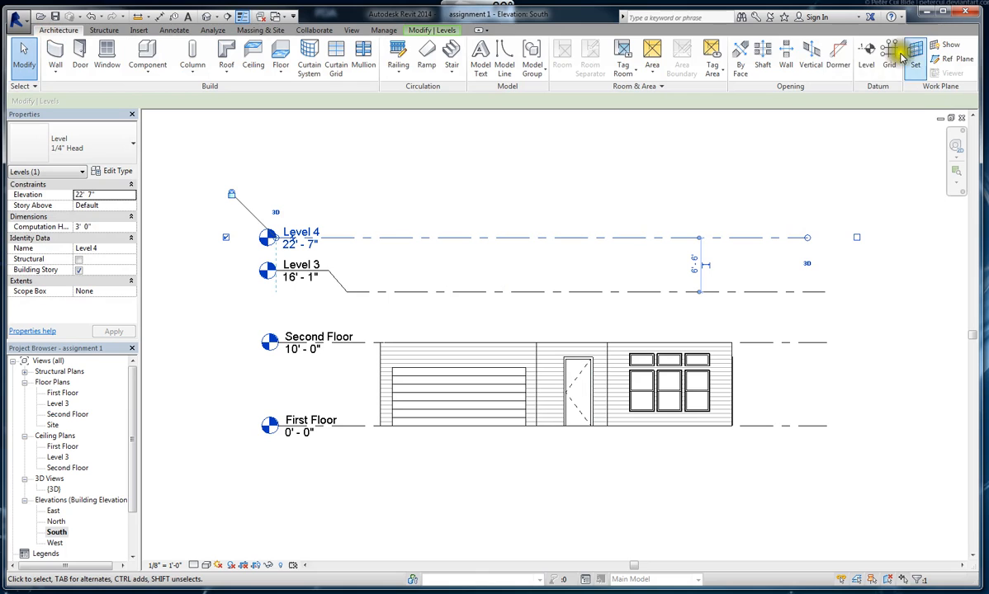
pyautogui.click(948, 62)
pyautogui.press('Escape')
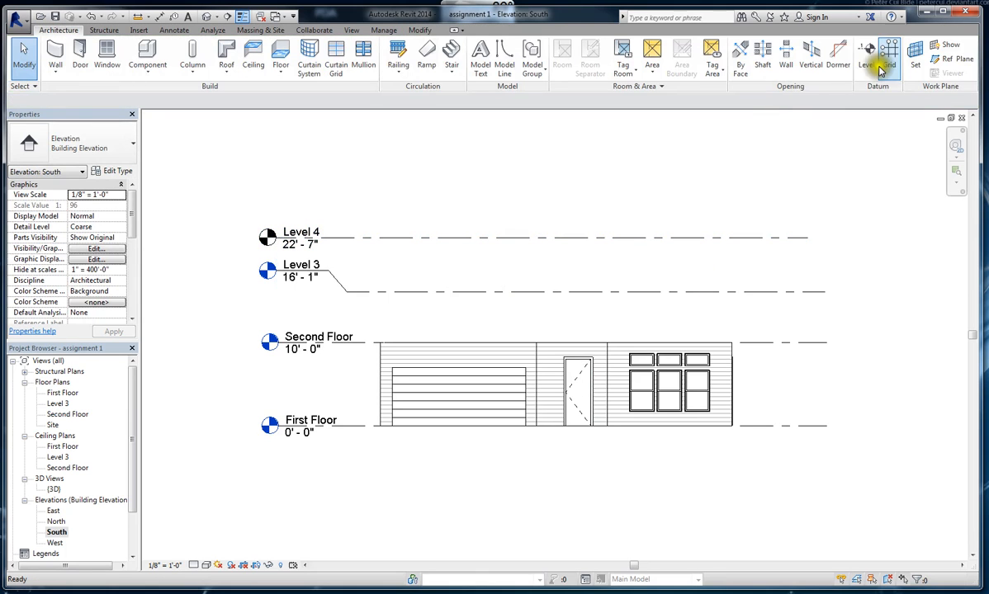
pyautogui.click(864, 60)
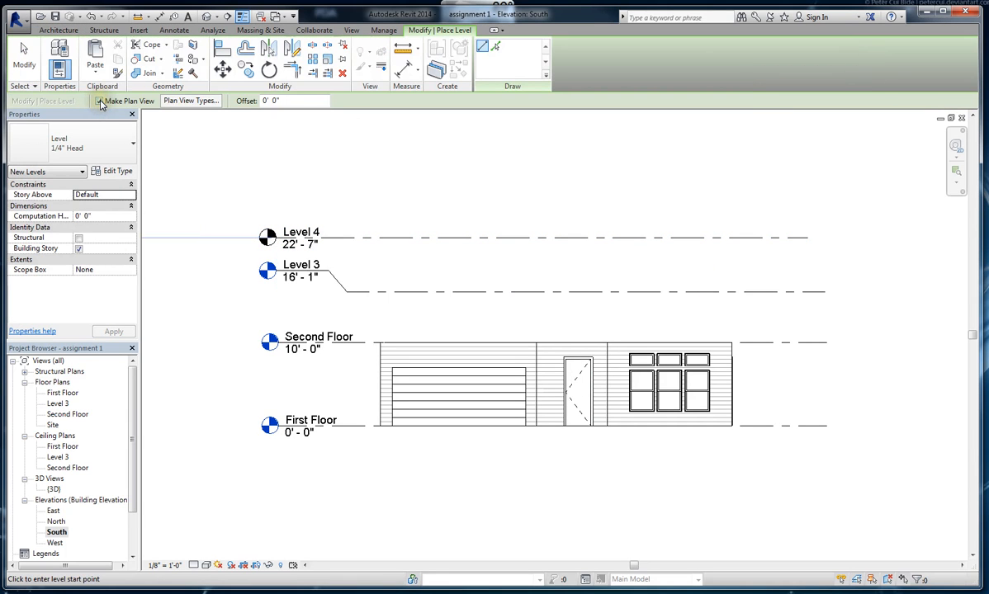
pyautogui.click(100, 101)
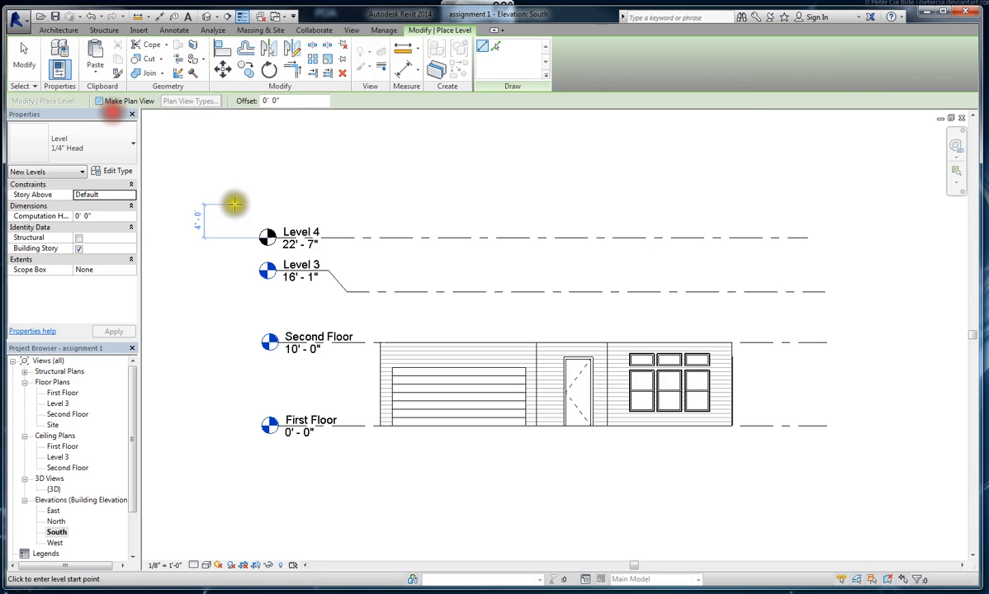
pyautogui.click(275, 188)
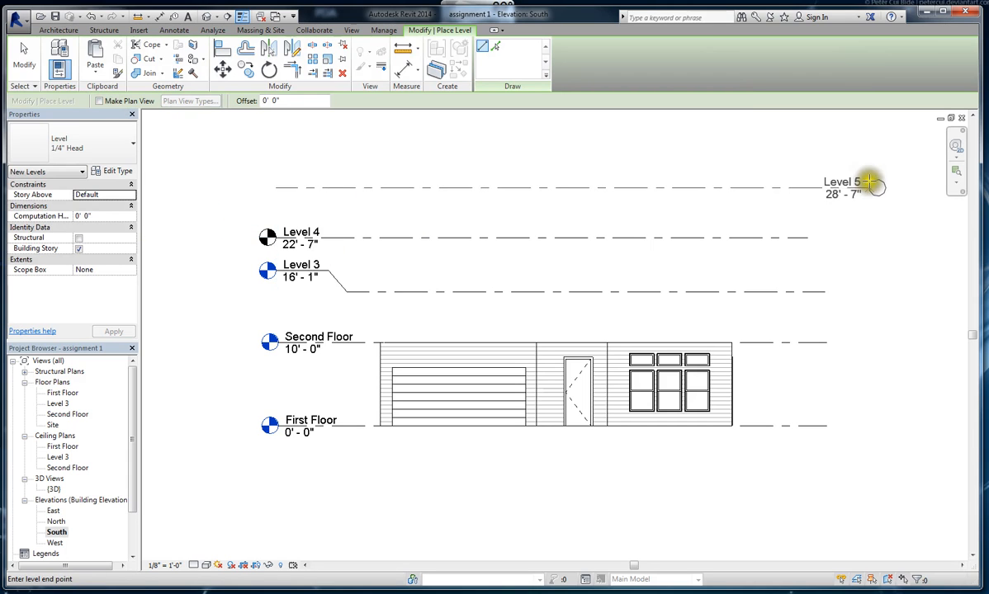
pyautogui.click(826, 187)
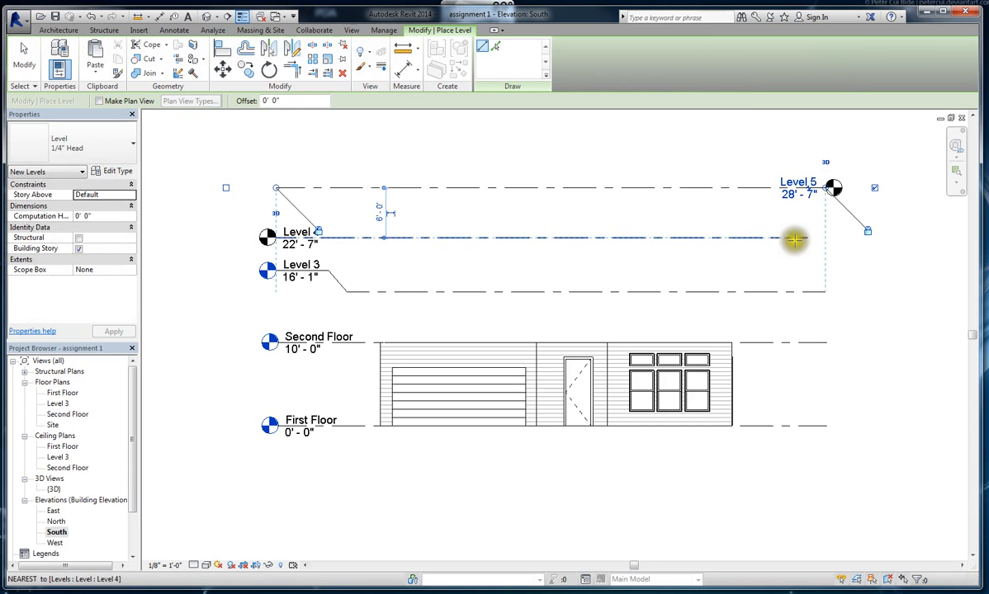
pyautogui.press('Escape')
pyautogui.press('Escape')
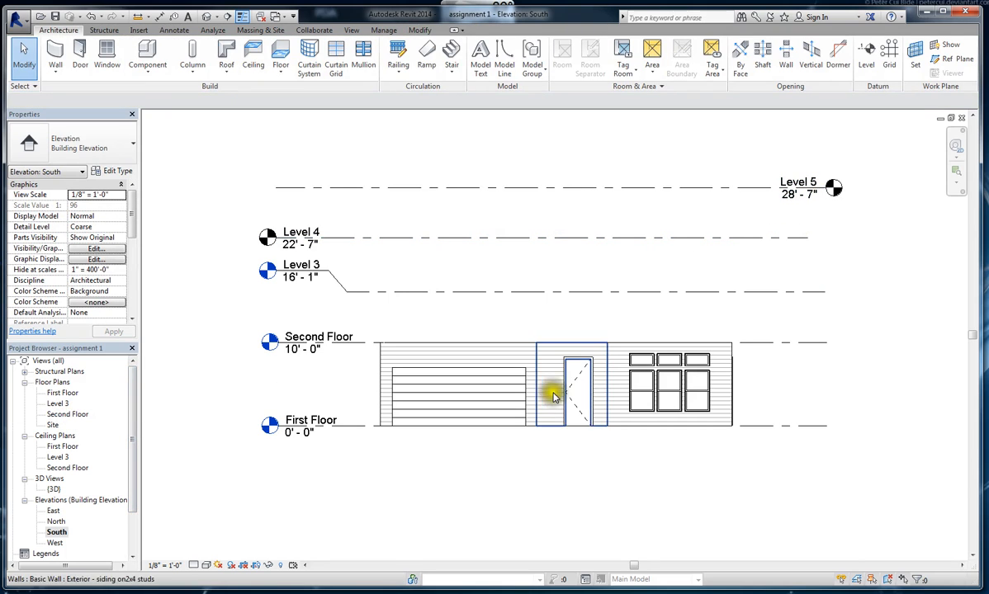
pyautogui.scroll(-2, 556, 316)
pyautogui.scroll(3, 570, 378)
pyautogui.scroll(-1, 570, 378)
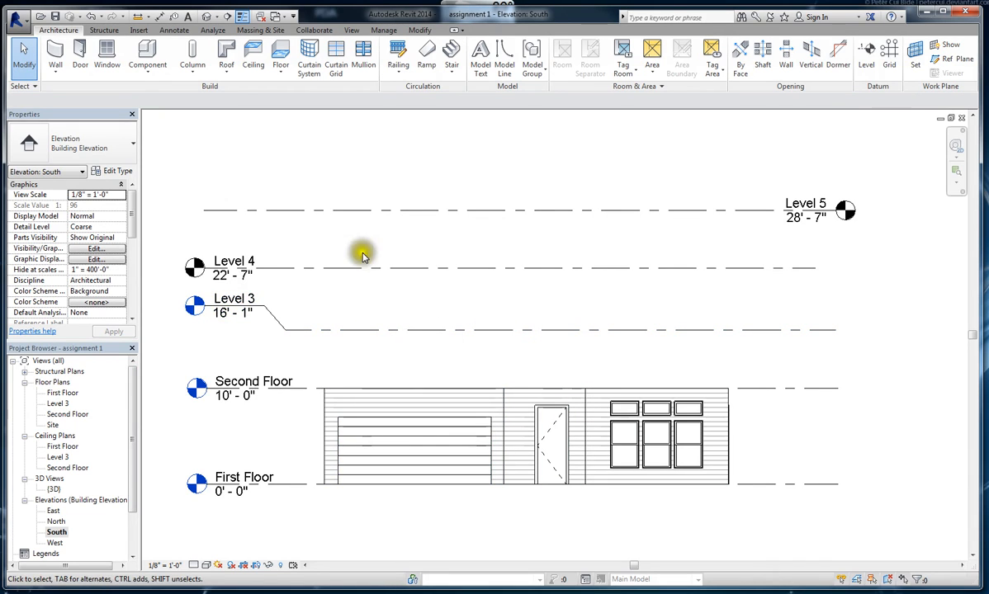
pyautogui.click(395, 207)
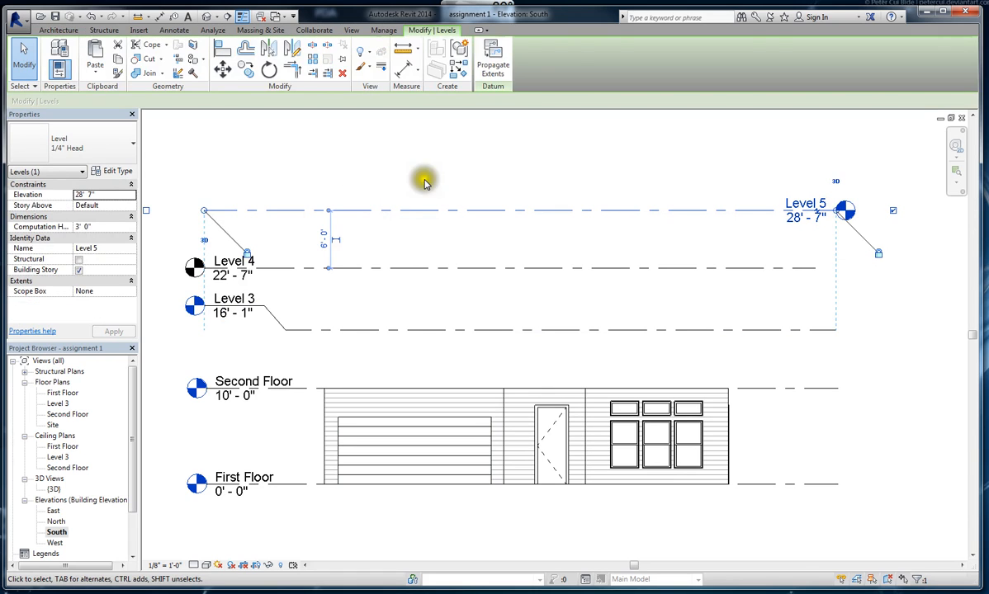
pyautogui.click(423, 176)
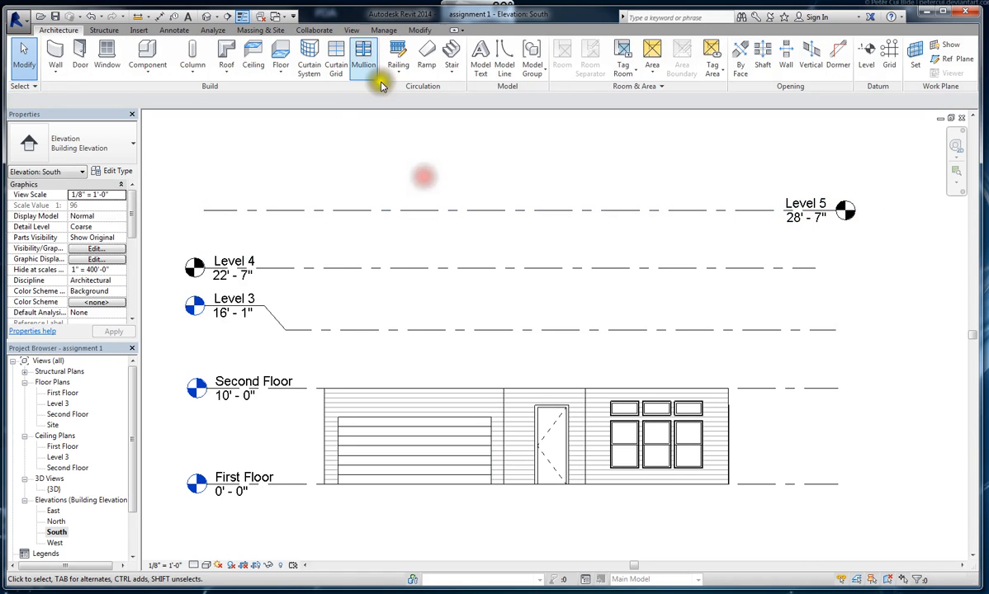
# Create a floor plan view for Level 4.
pyautogui.click(352, 31)
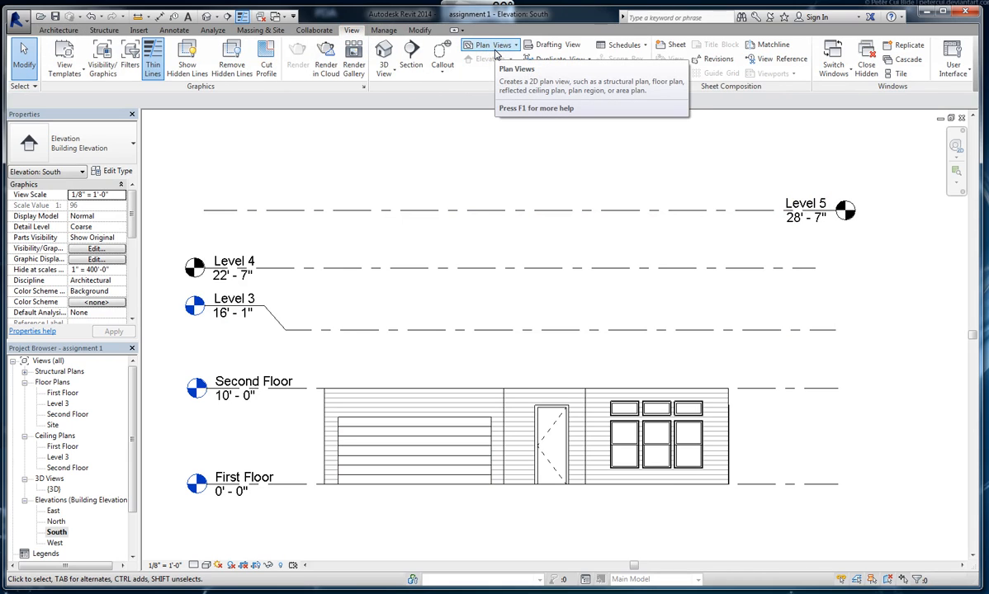
pyautogui.click(496, 51)
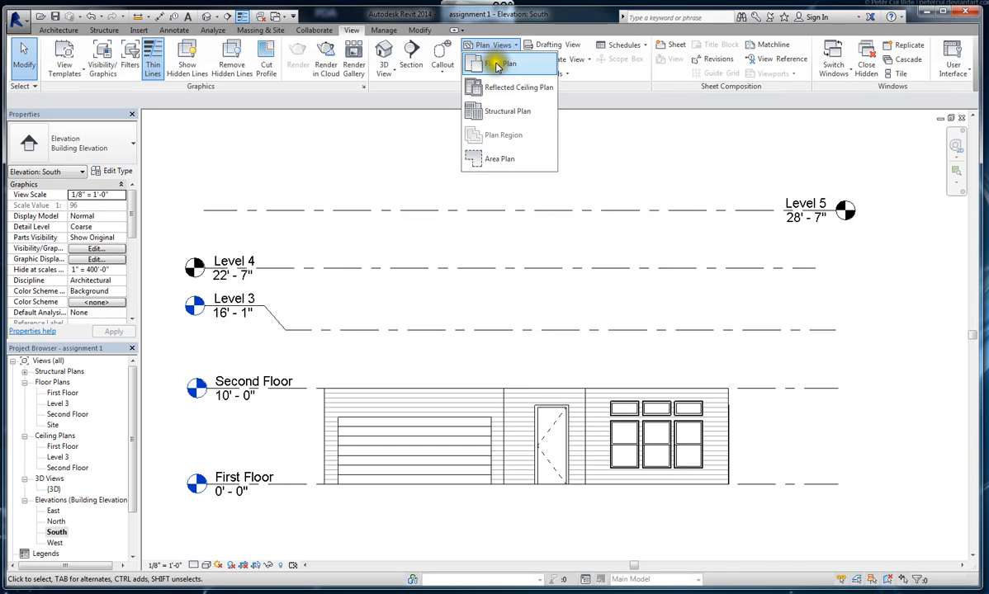
pyautogui.click(497, 66)
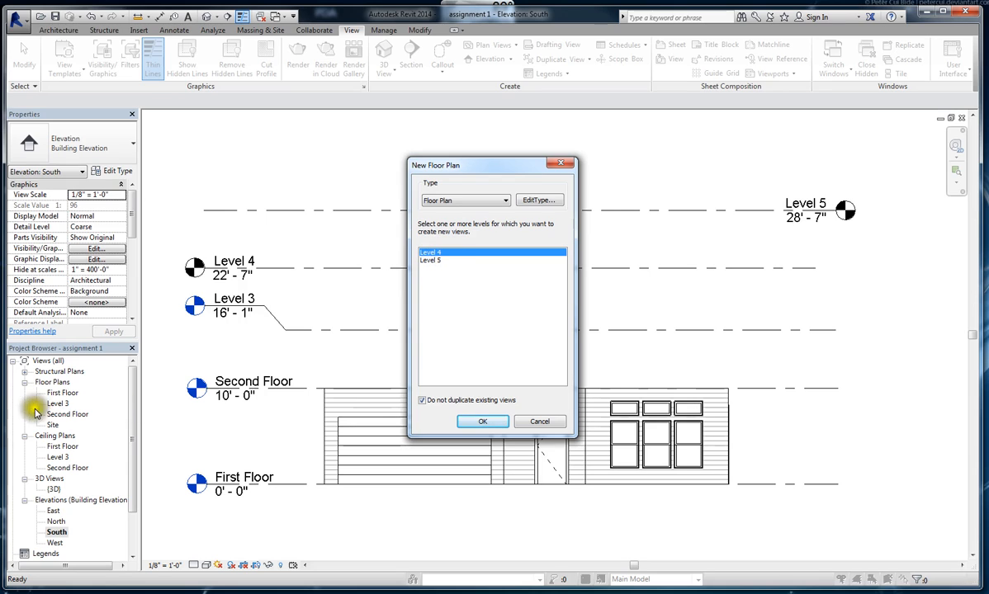
pyautogui.click(487, 422)
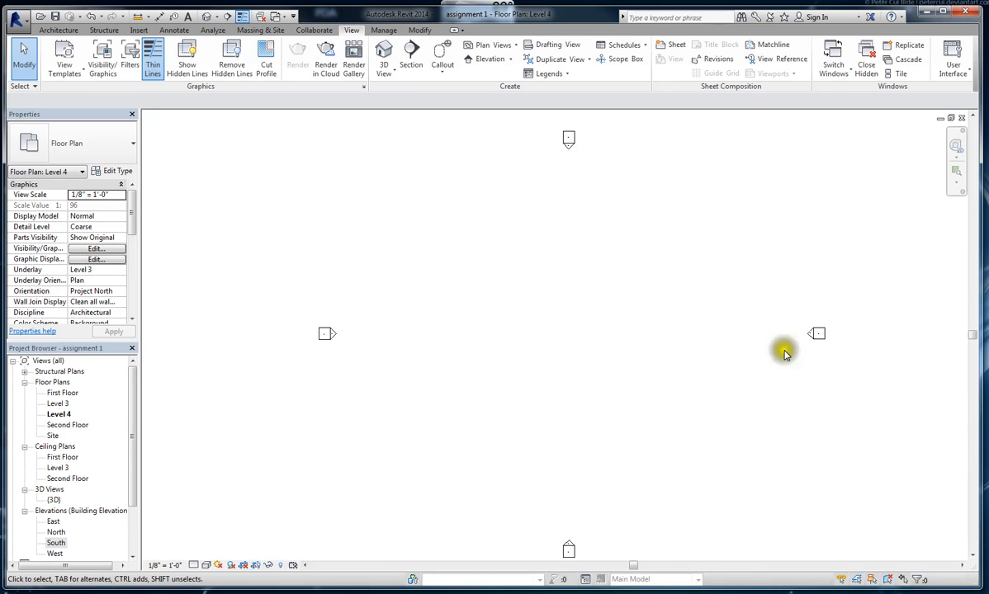
pyautogui.click(59, 414)
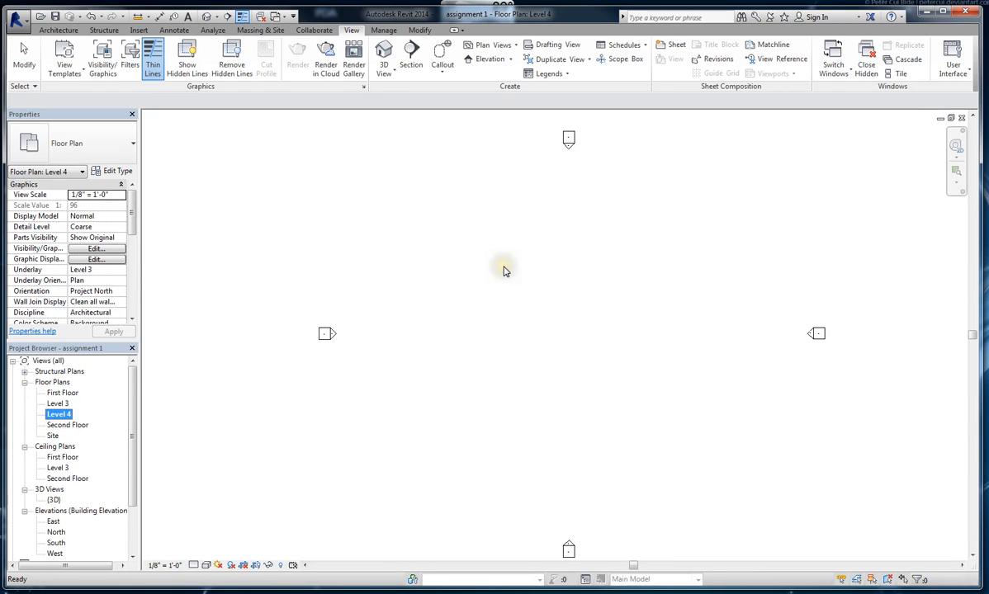
# Return to the South elevation and place an aligned dimension string through all levels from First Floor to Level 5, beside the house's window end.
pyautogui.doubleClick(56, 542)
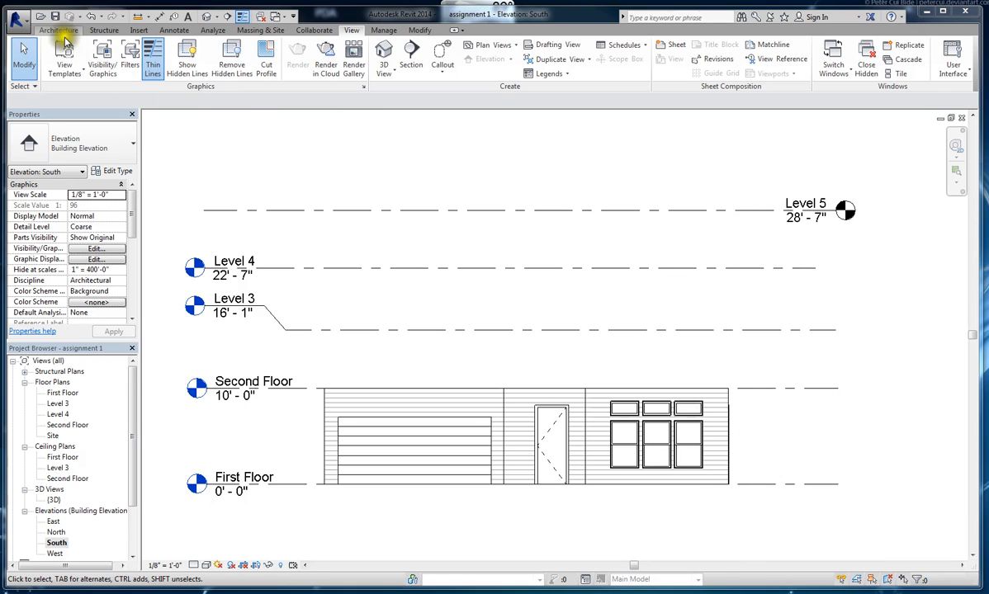
pyautogui.click(175, 31)
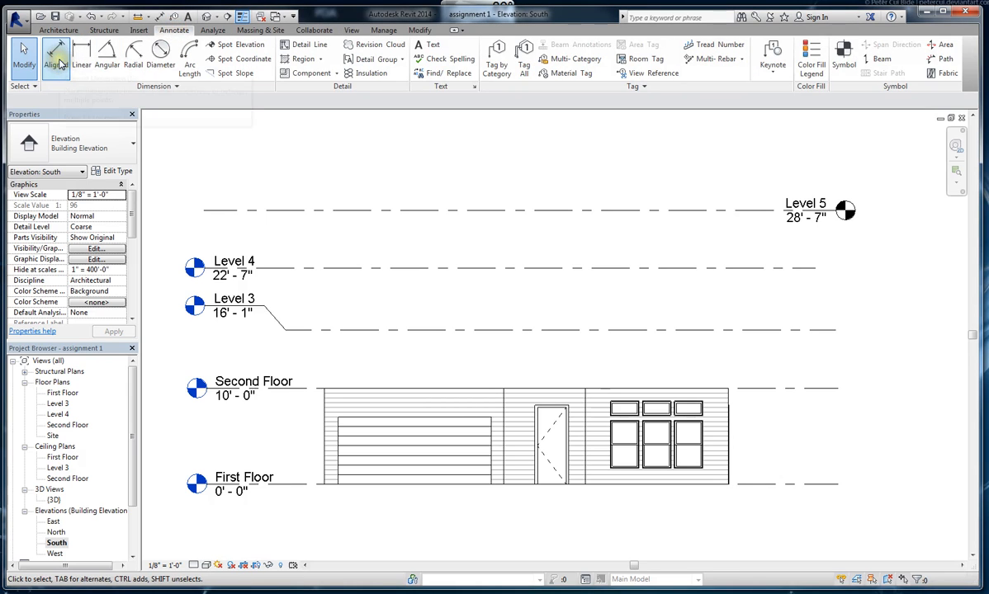
pyautogui.click(58, 64)
pyautogui.click(749, 484)
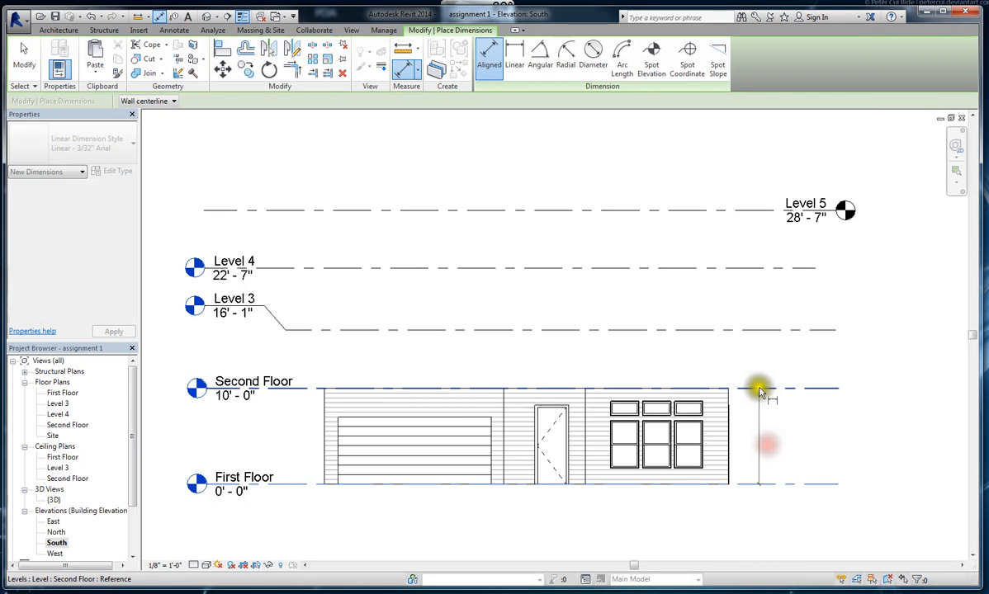
pyautogui.click(760, 389)
pyautogui.click(756, 331)
pyautogui.click(755, 258)
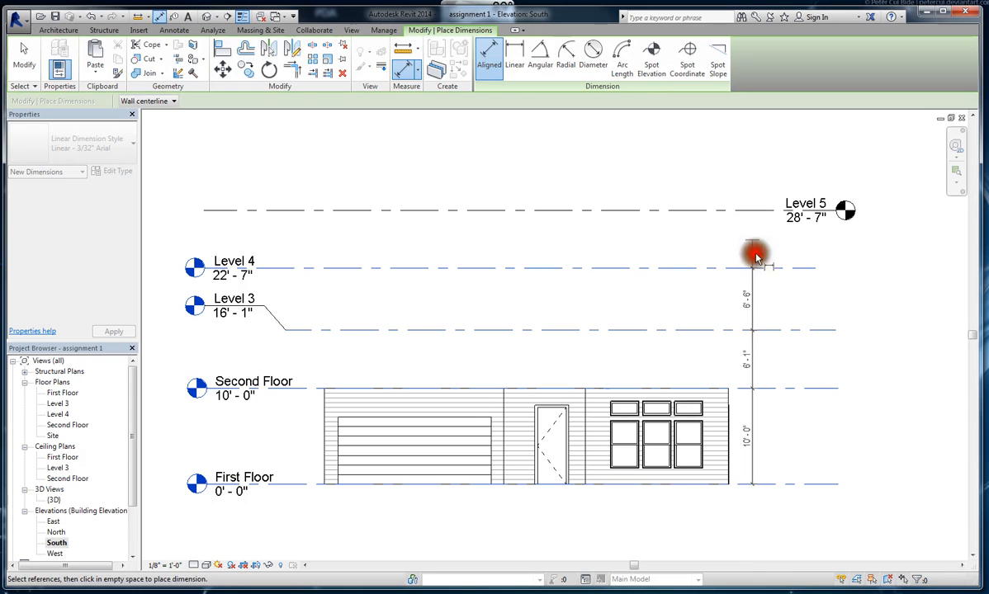
pyautogui.click(752, 212)
pyautogui.click(758, 296)
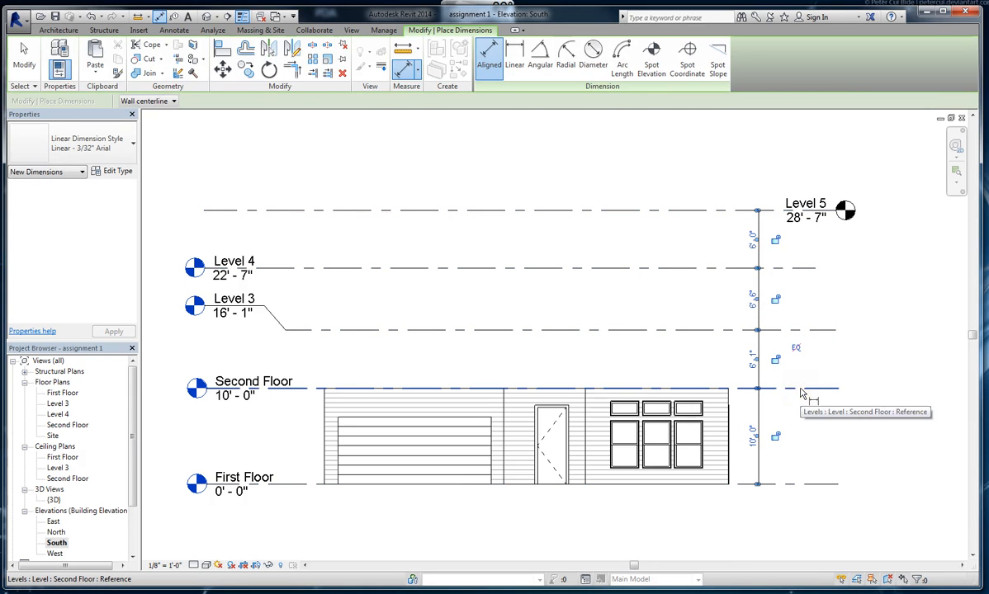
pyautogui.press('Escape')
pyautogui.press('Escape')
# Set the distance between Second Floor and Level 3 to 3' by moving Level 3.
pyautogui.click(642, 330)
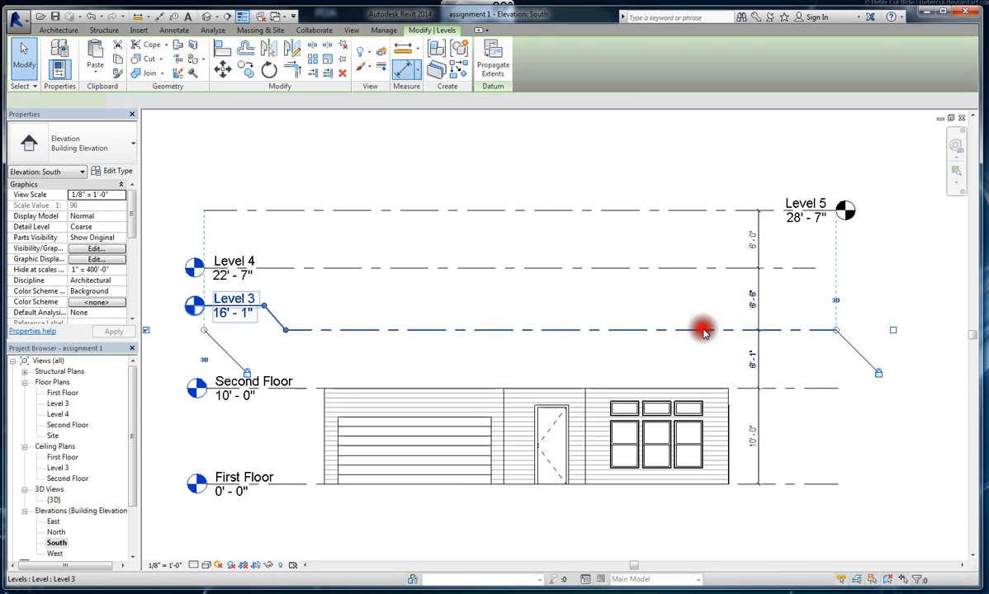
pyautogui.click(754, 357)
pyautogui.write('3')
pyautogui.press('Return')
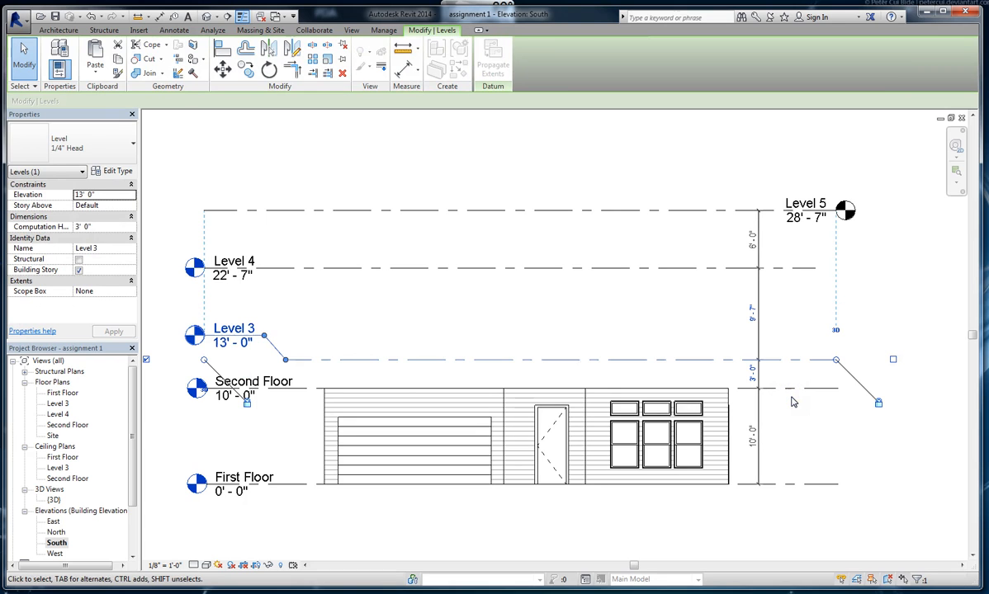
pyautogui.click(662, 277)
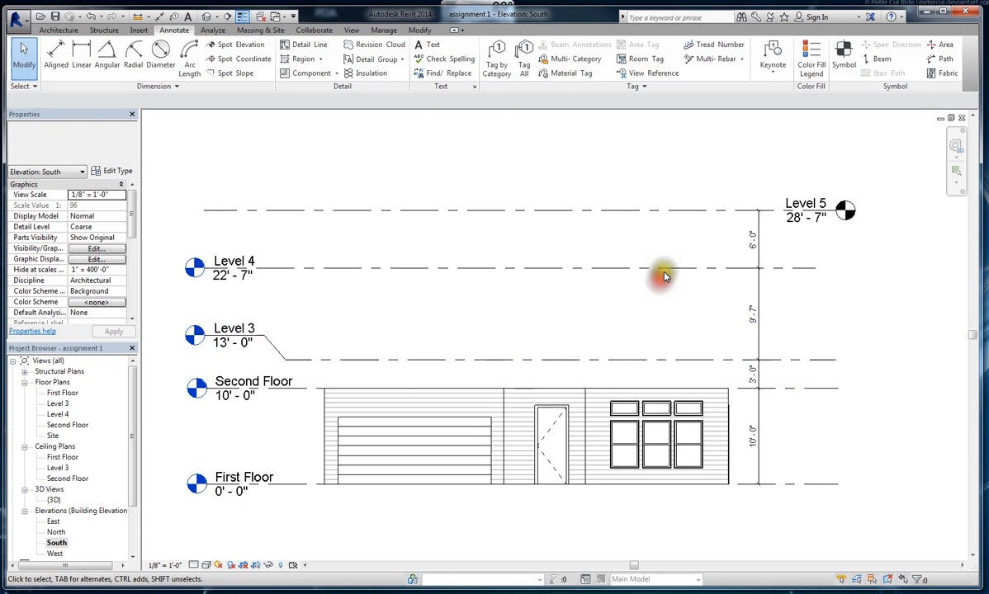
# Set the distance between Level 3 and Level 4 to 10' by moving Level 4.
pyautogui.click(662, 268)
pyautogui.click(752, 314)
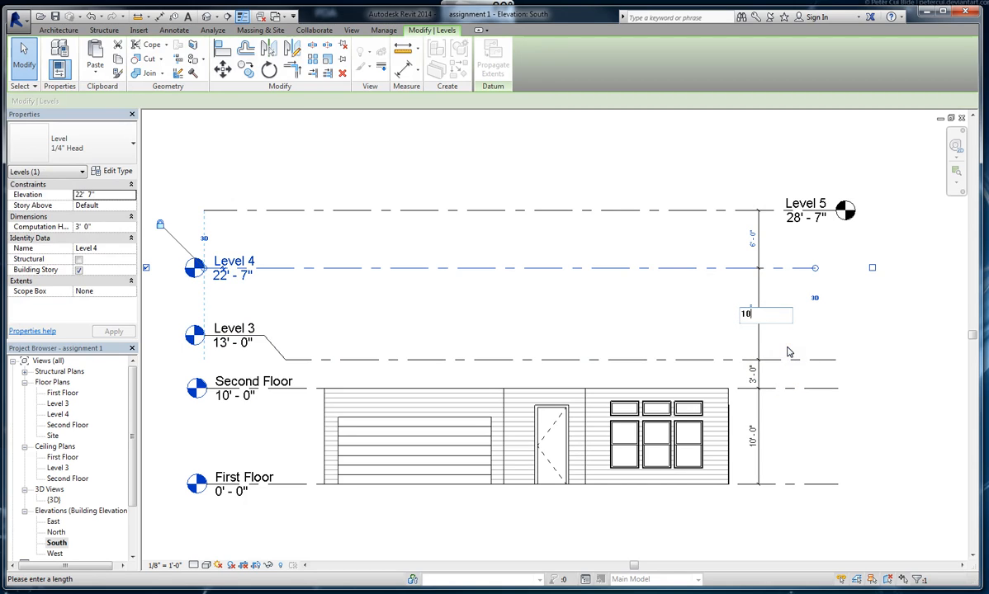
pyautogui.press('Return')
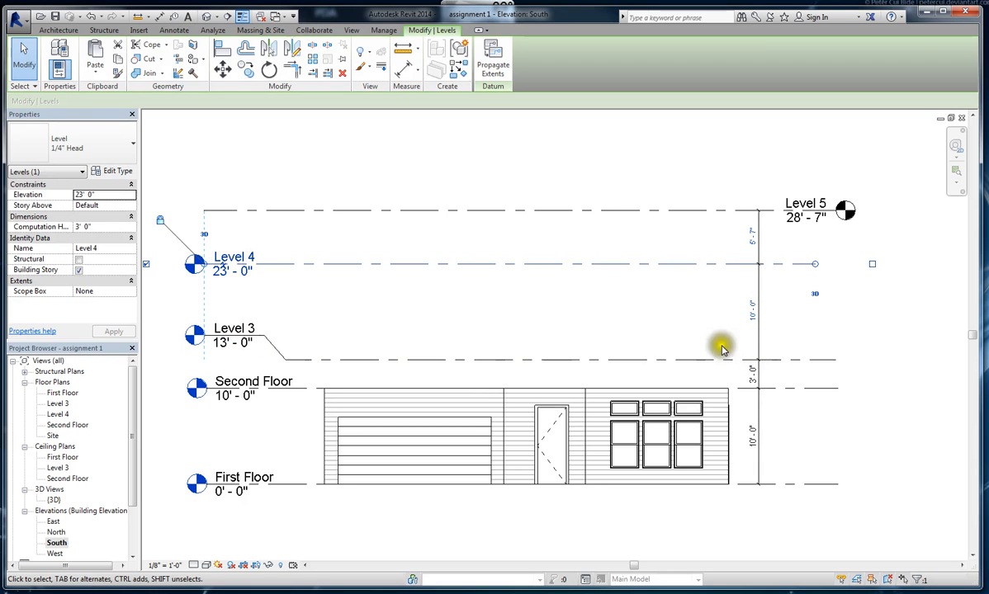
pyautogui.click(647, 336)
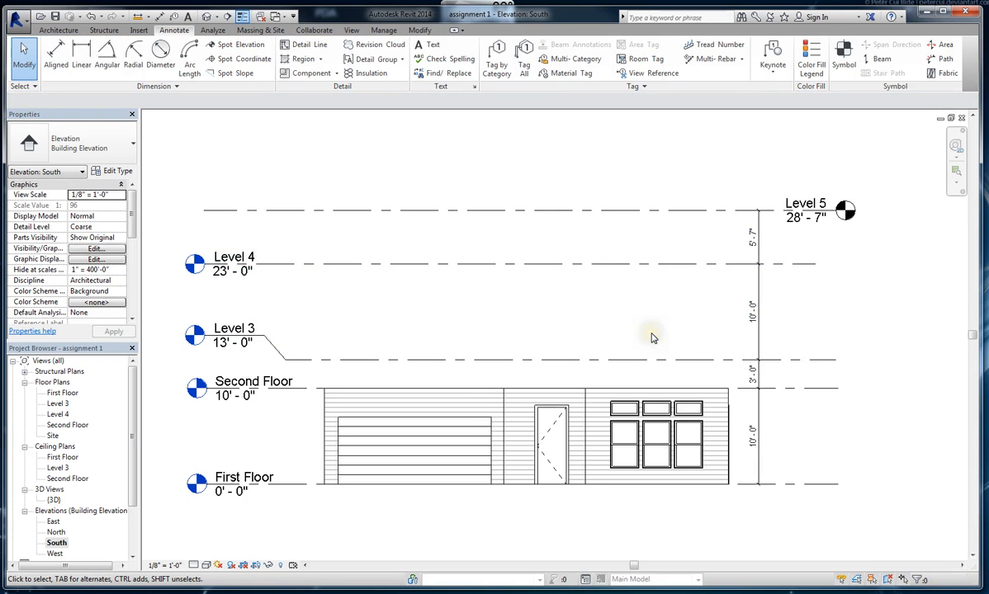
# Change the South elevation's view scale to 1/4" = 1'-0".
pyautogui.scroll(2, 183, 456)
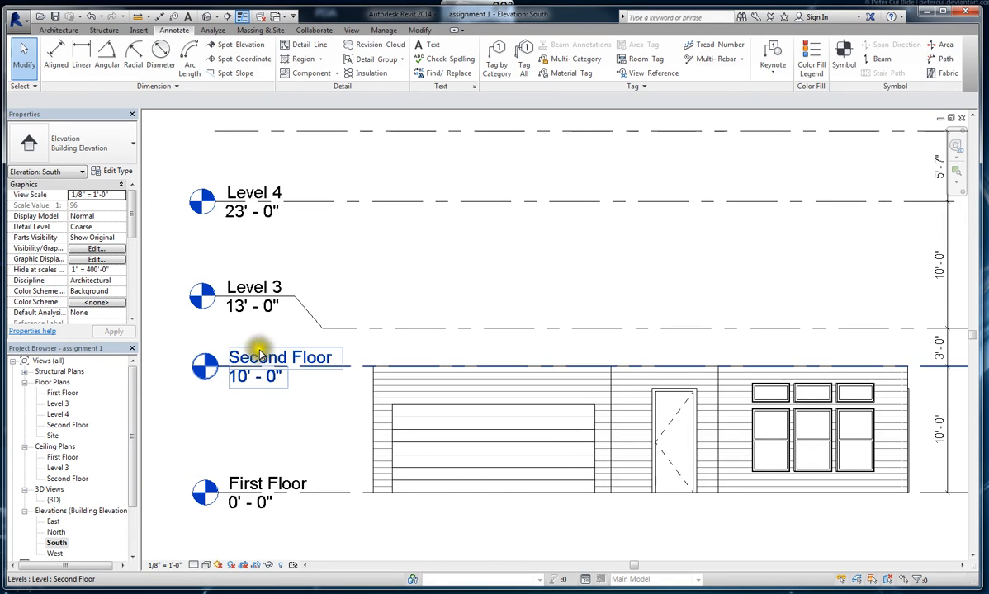
pyautogui.click(165, 565)
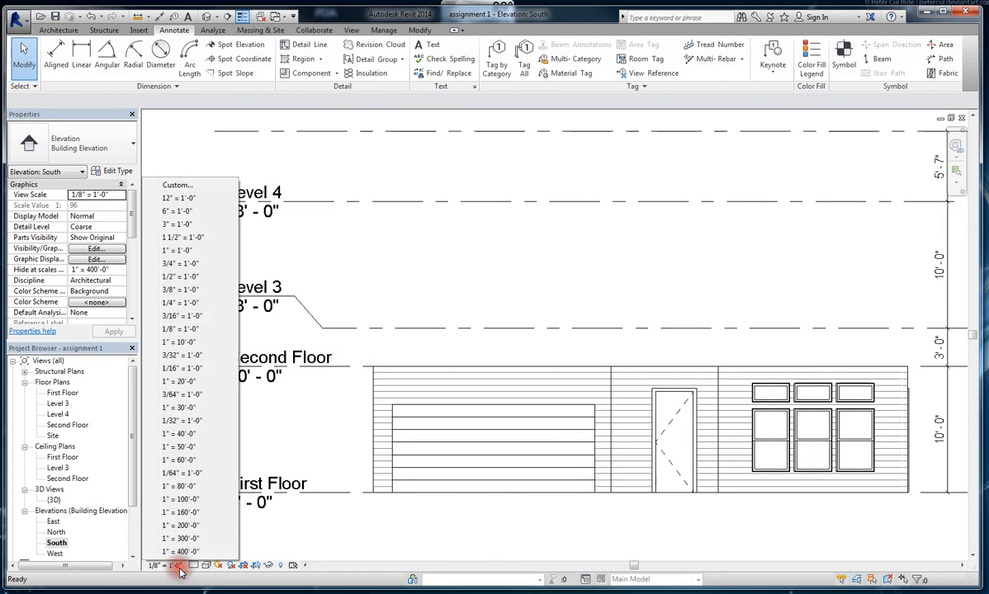
pyautogui.click(173, 302)
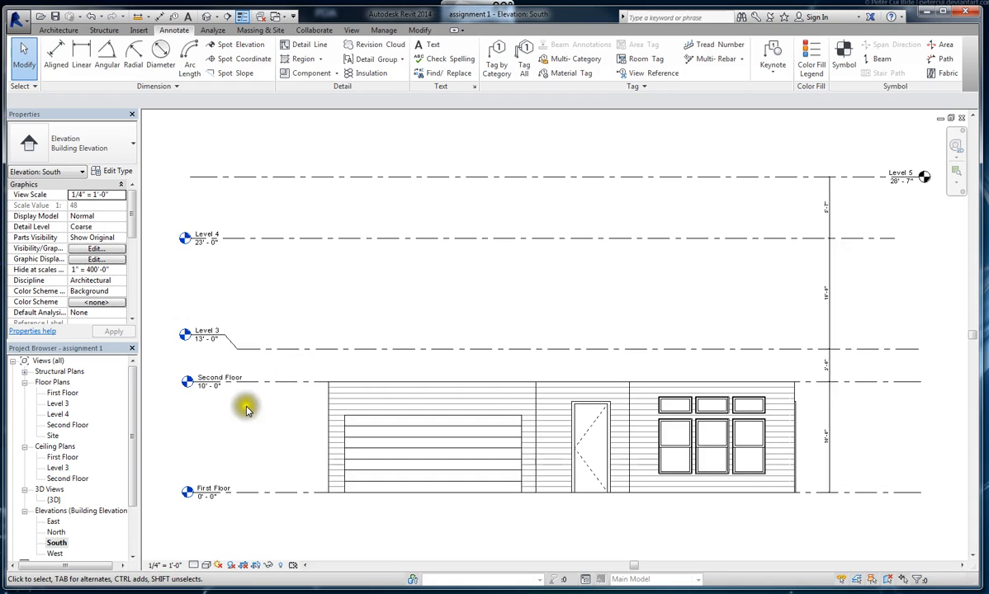